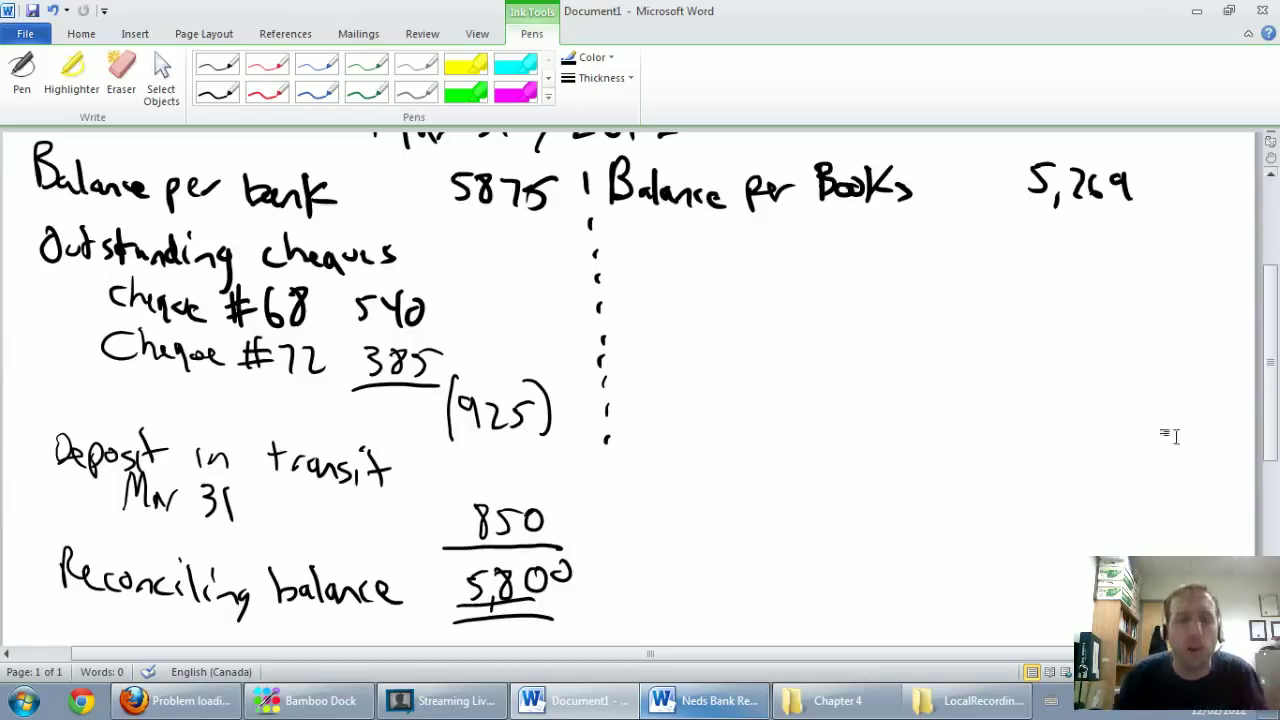
In the bank rec questions document, circle the 750 NSF cheque in red ink.
left_click(715, 701)
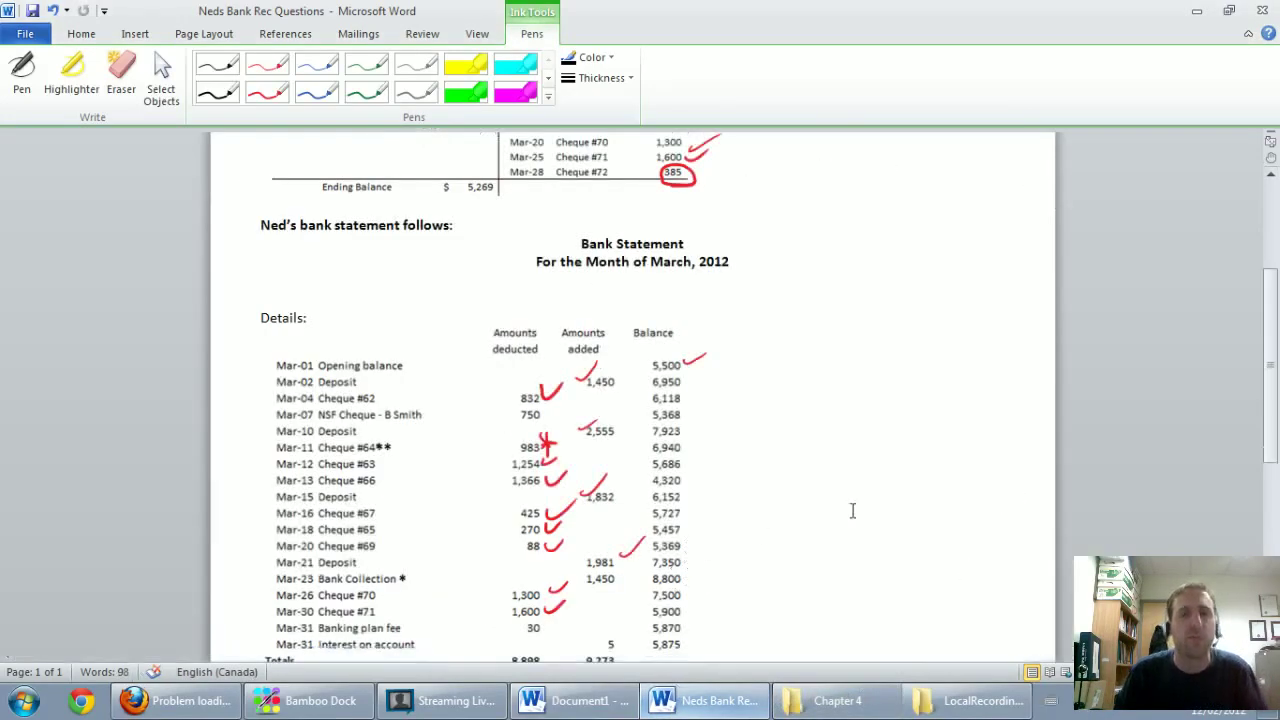
scroll(1173, 433, "up", 5)
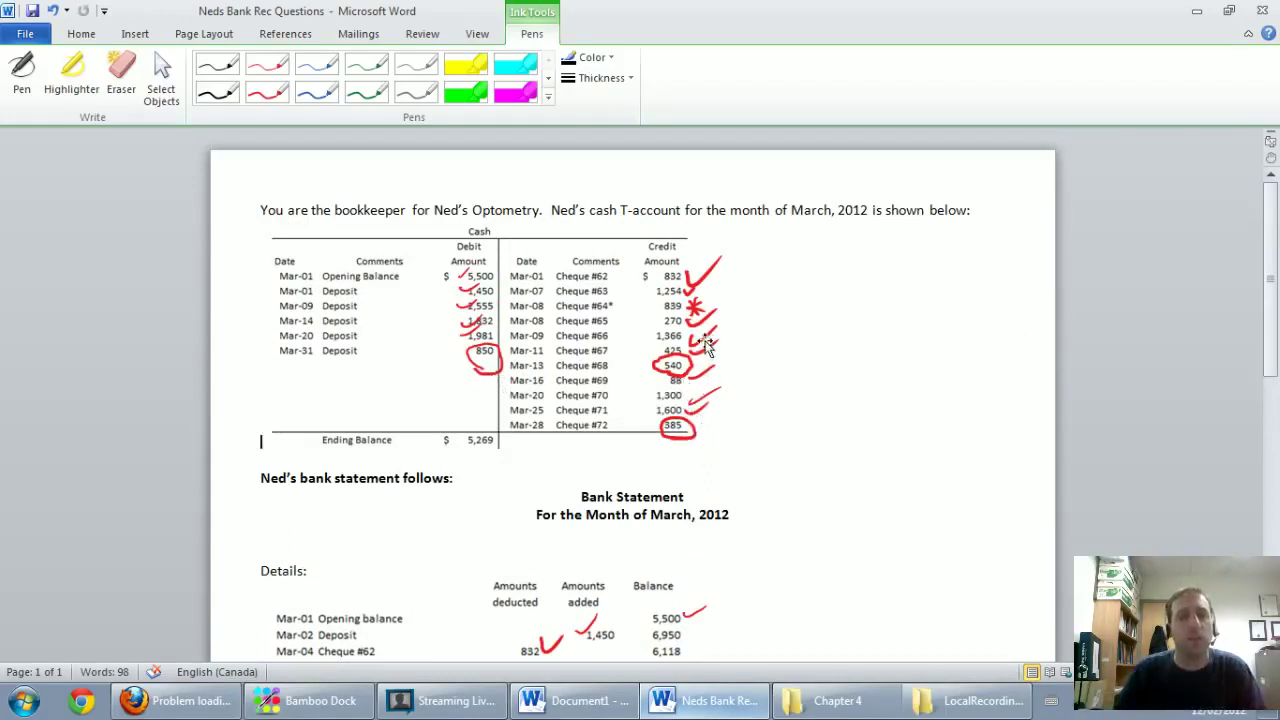
scroll(694, 333, "down", 2)
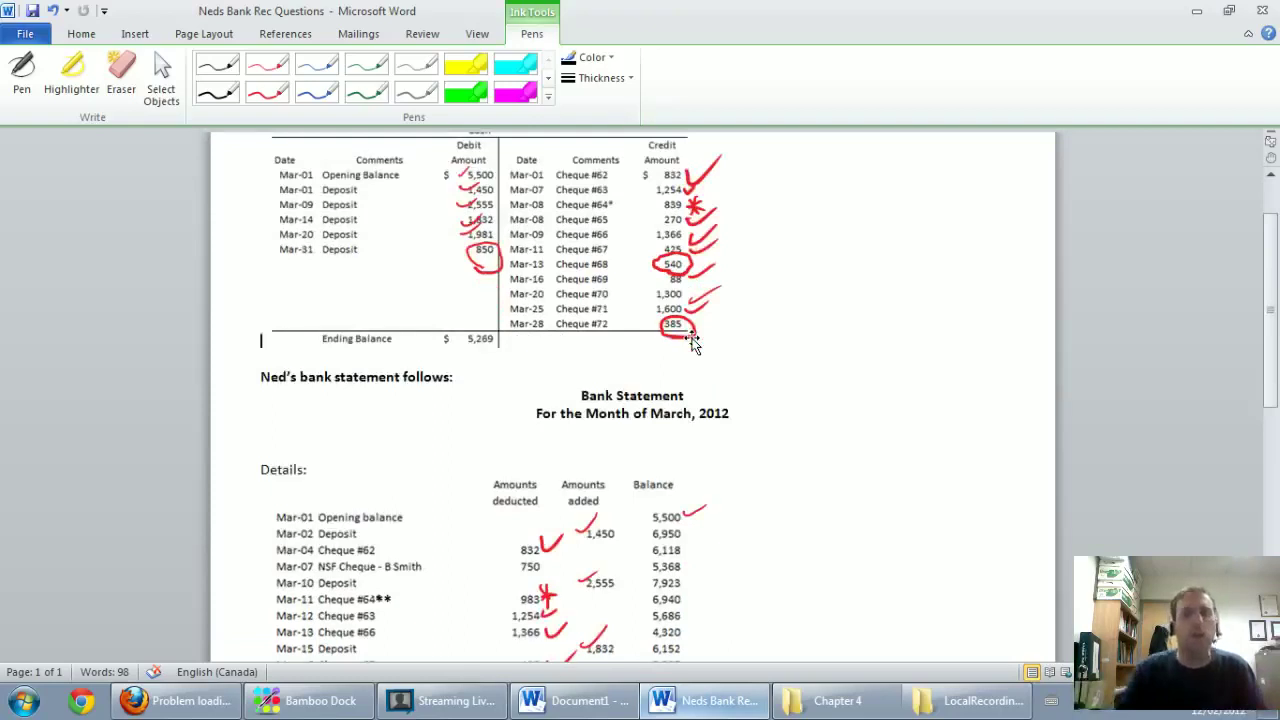
scroll(694, 342, "down", 1)
scroll(612, 490, "down", 2)
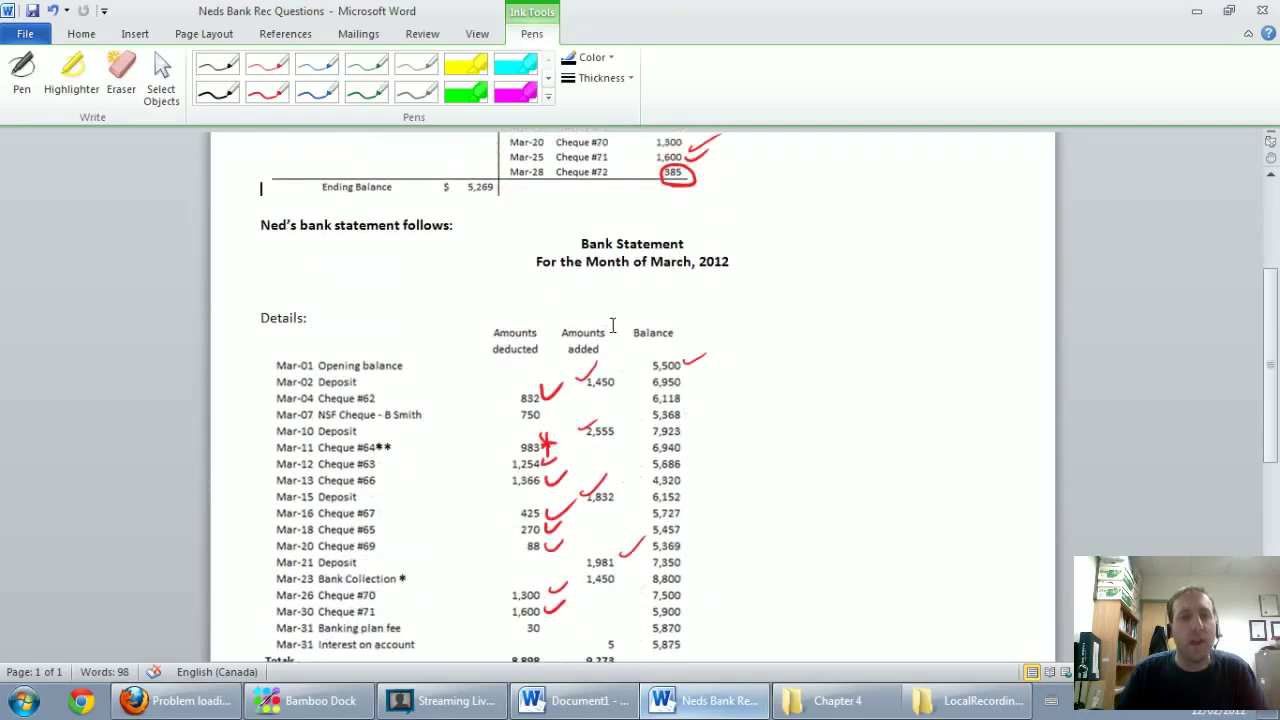
scroll(613, 322, "down", 1)
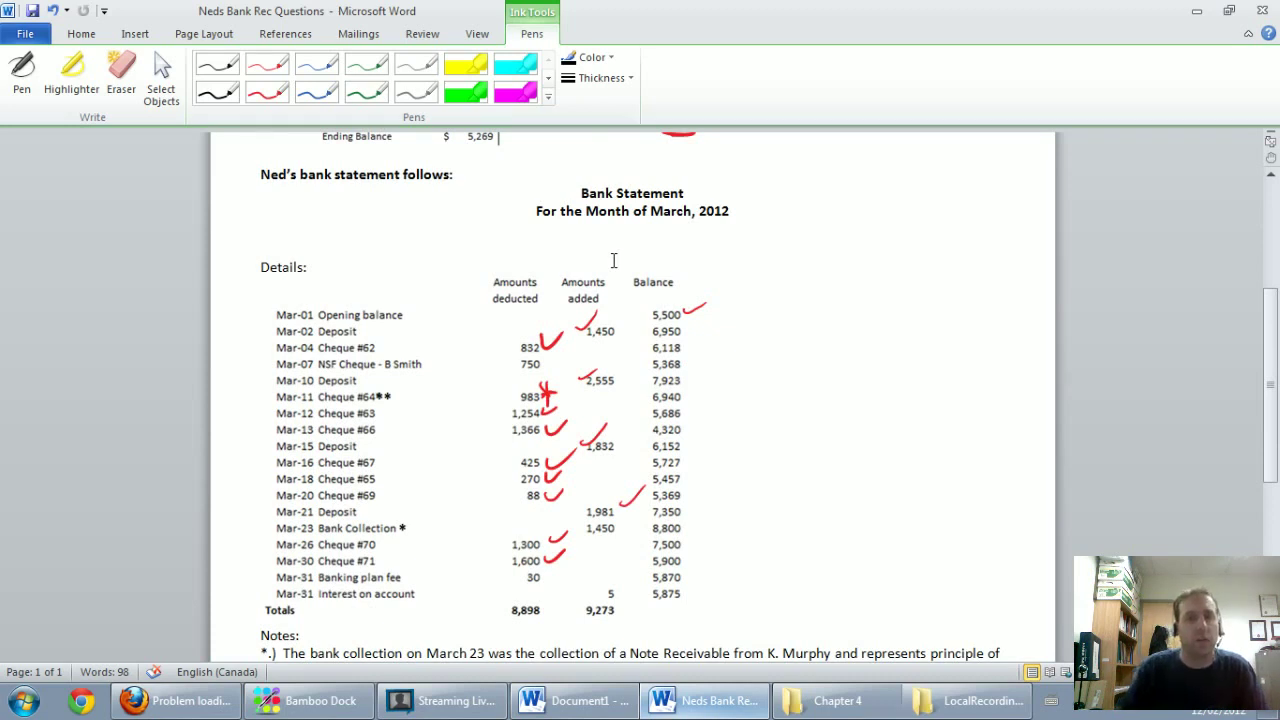
left_click(282, 72)
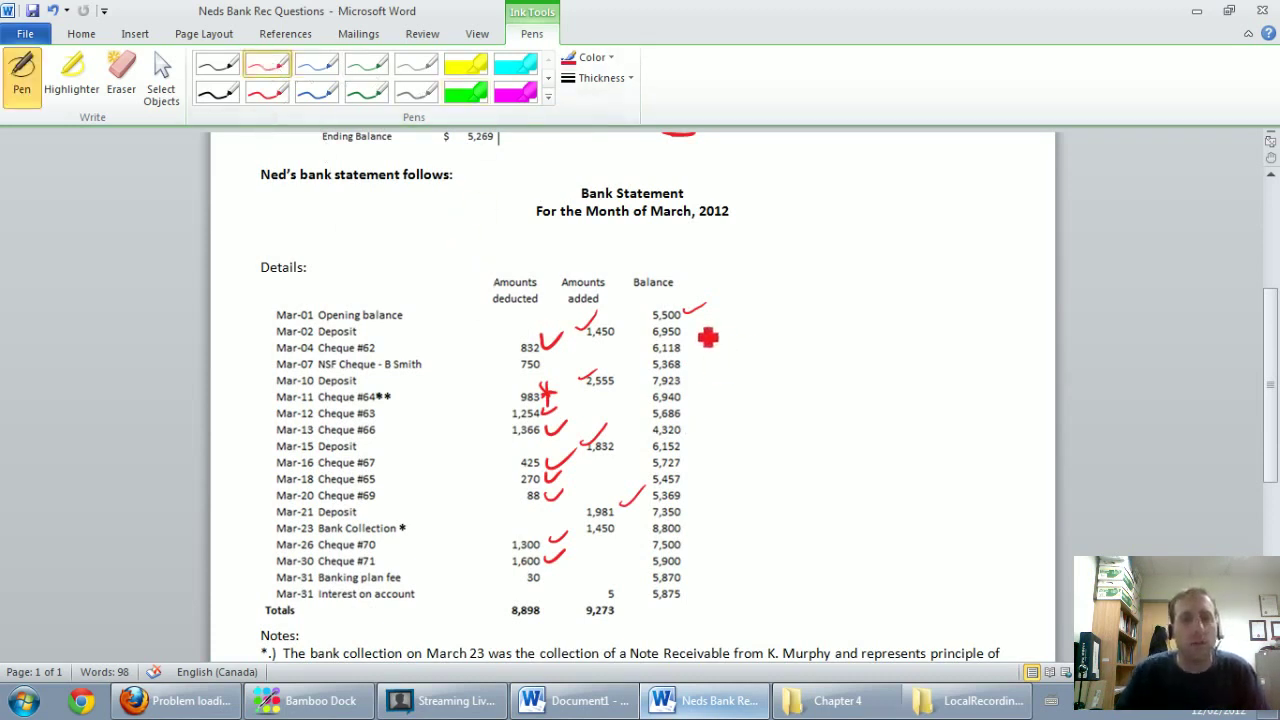
scroll(637, 326, "up", 5)
scroll(660, 349, "down", 5)
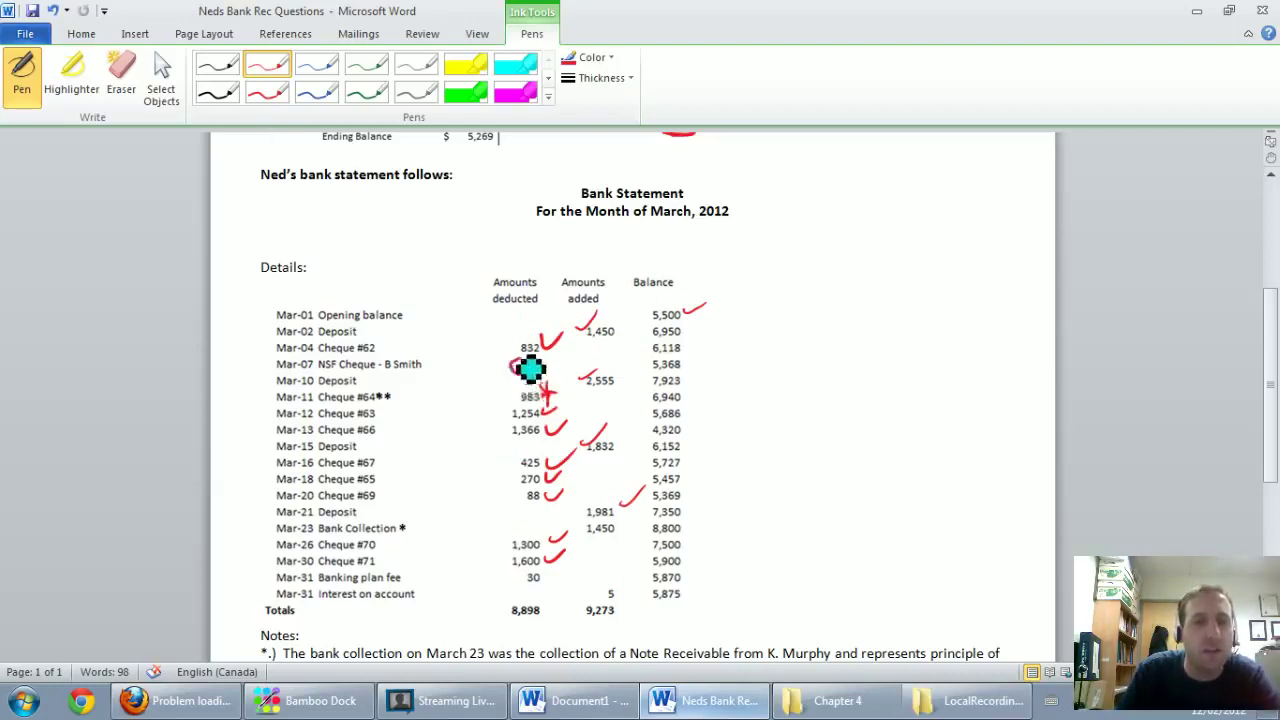
left_click_drag(523, 363, 540, 383)
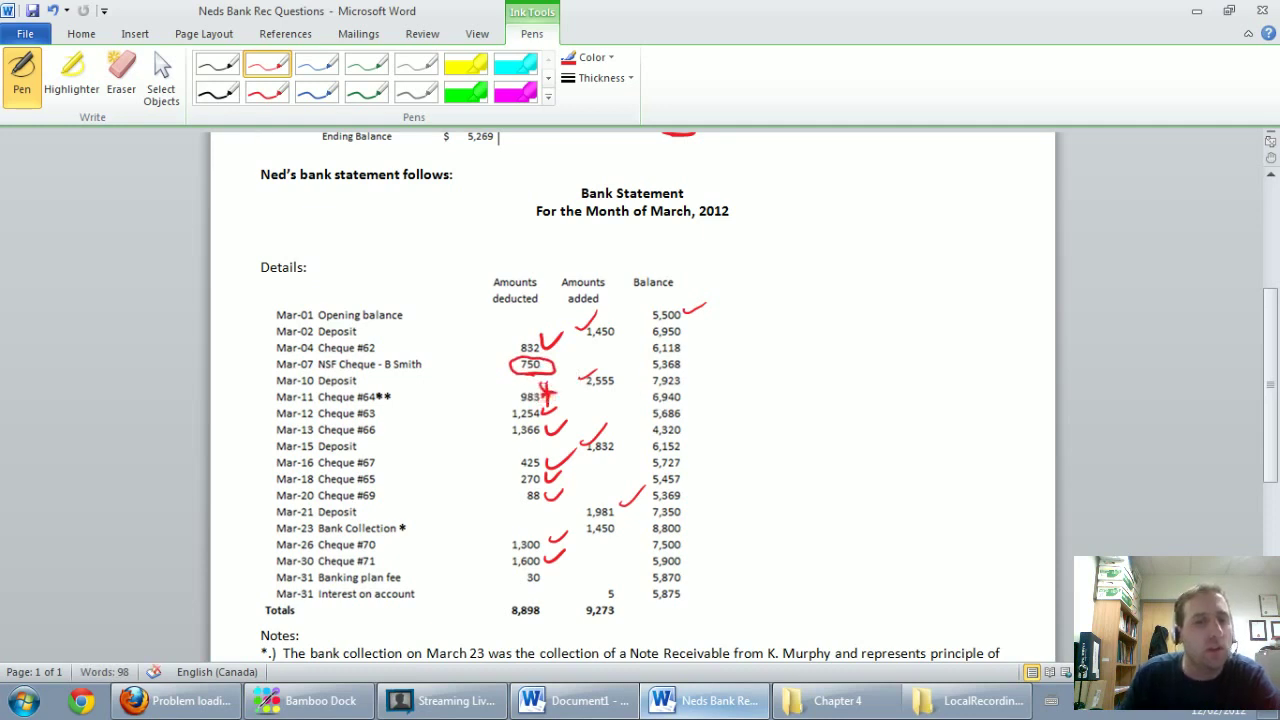
Circle the 1,450 bank collection on the bank statement in red.
scroll(727, 414, "up", 5)
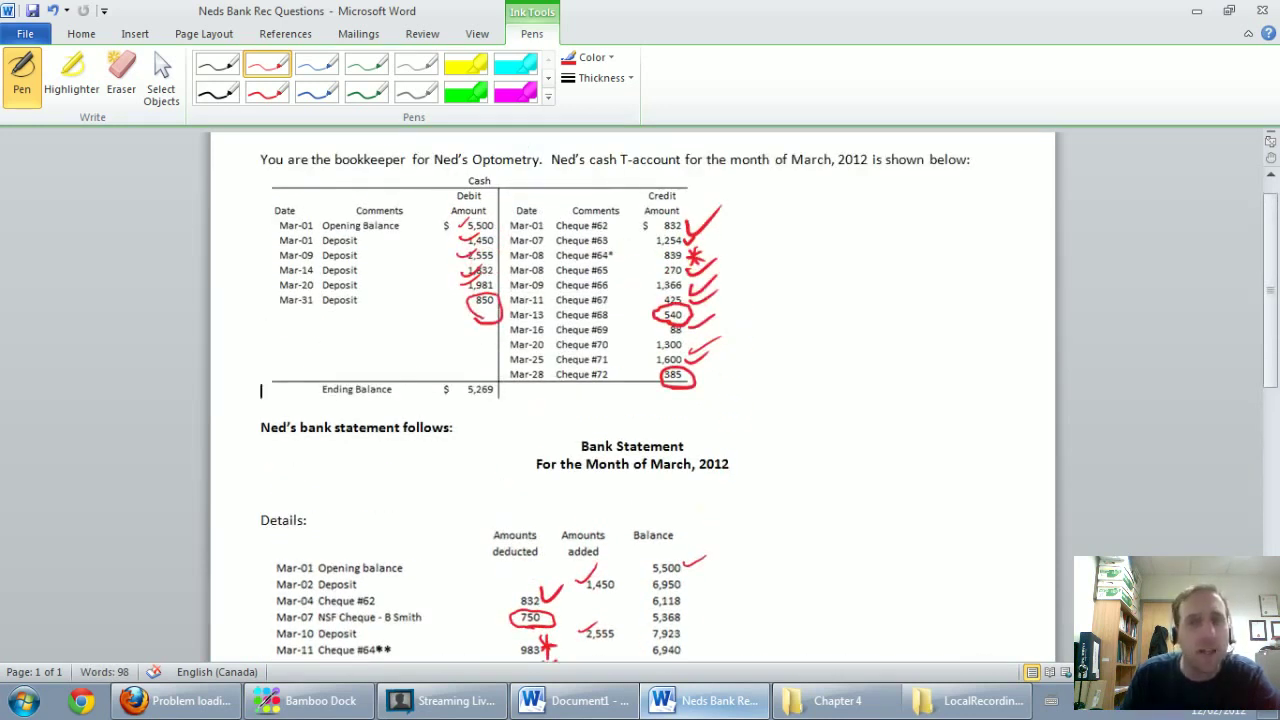
scroll(665, 320, "down", 3)
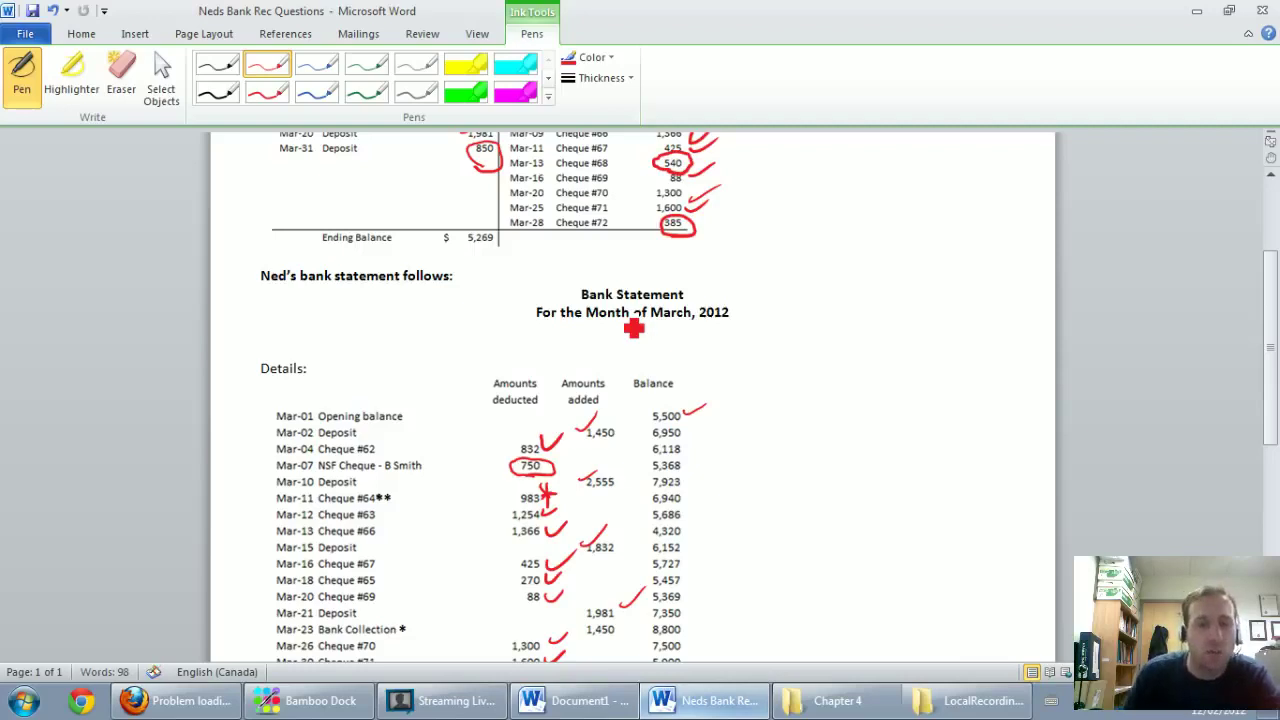
scroll(780, 395, "up", 3)
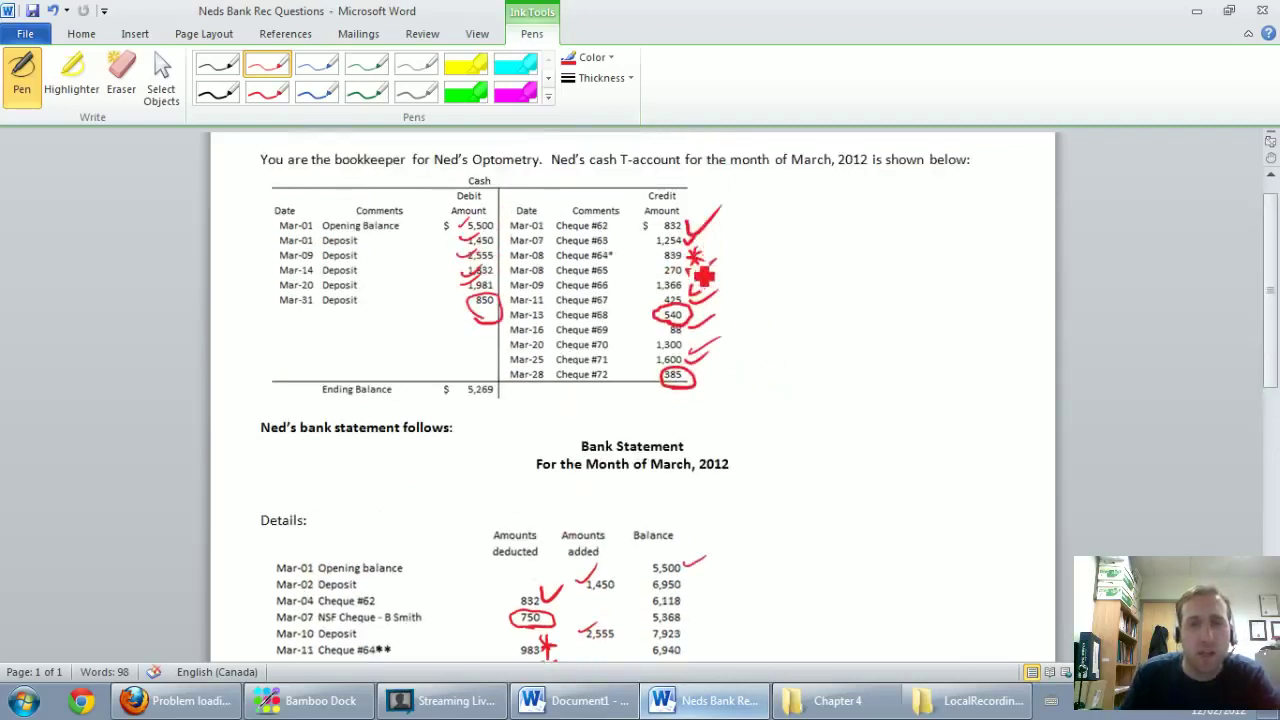
scroll(697, 288, "down", 2)
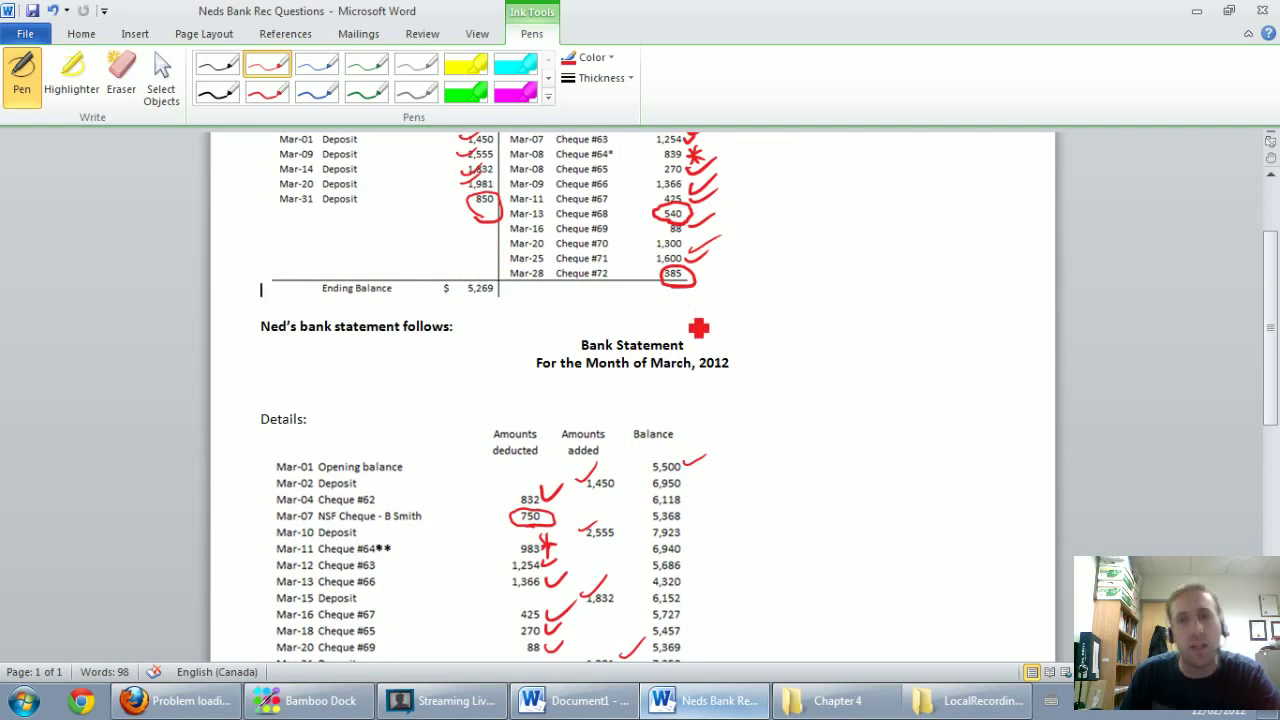
scroll(680, 300, "down", 1)
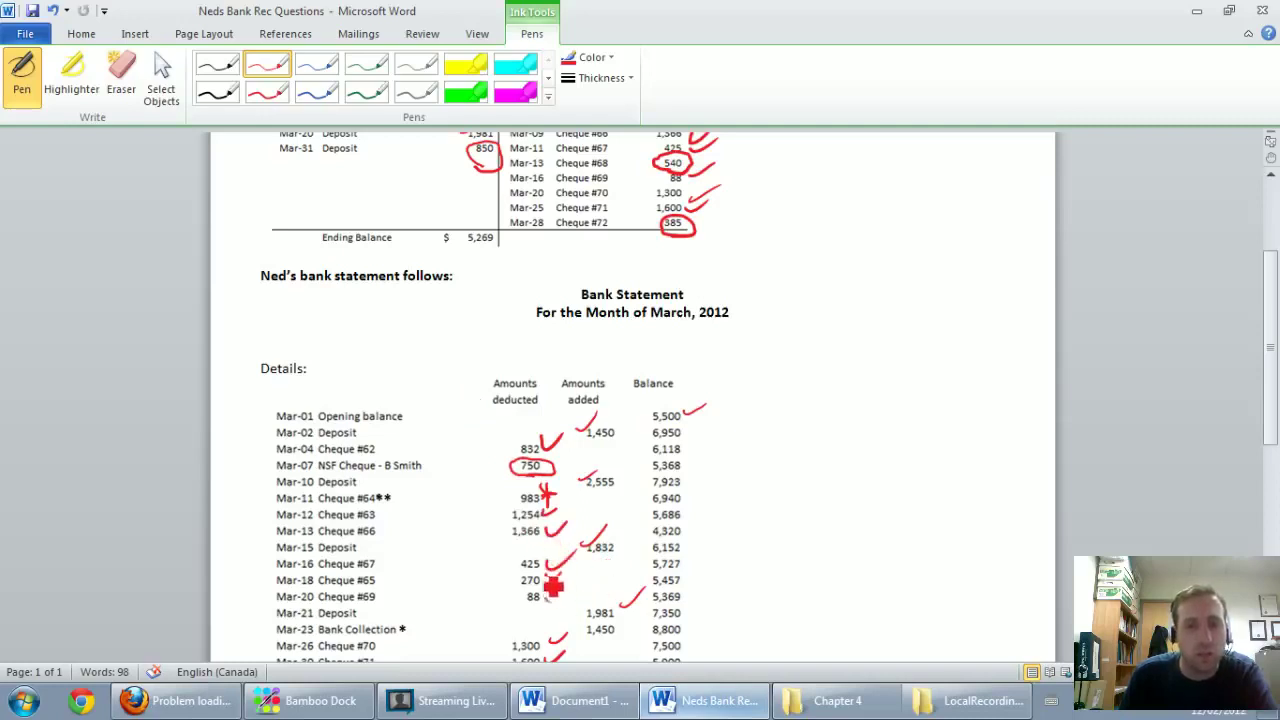
left_click_drag(545, 580, 563, 571)
scroll(565, 590, "down", 1)
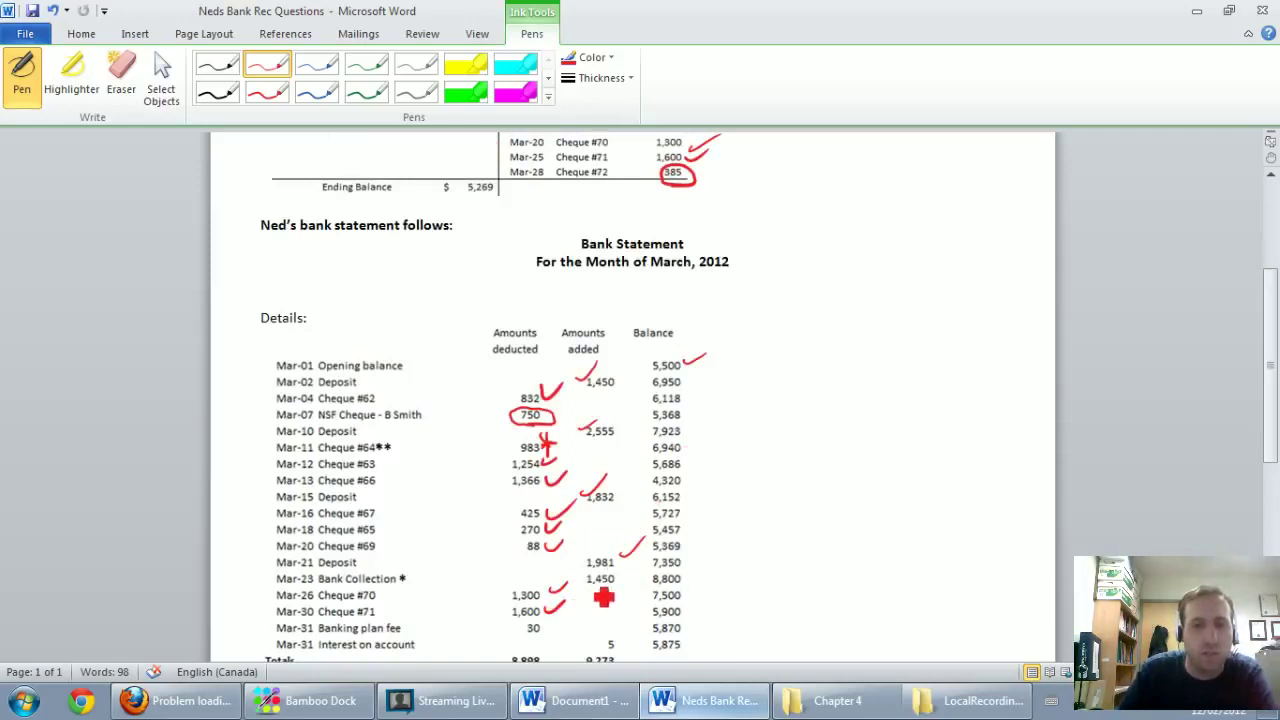
left_click_drag(612, 572, 600, 572)
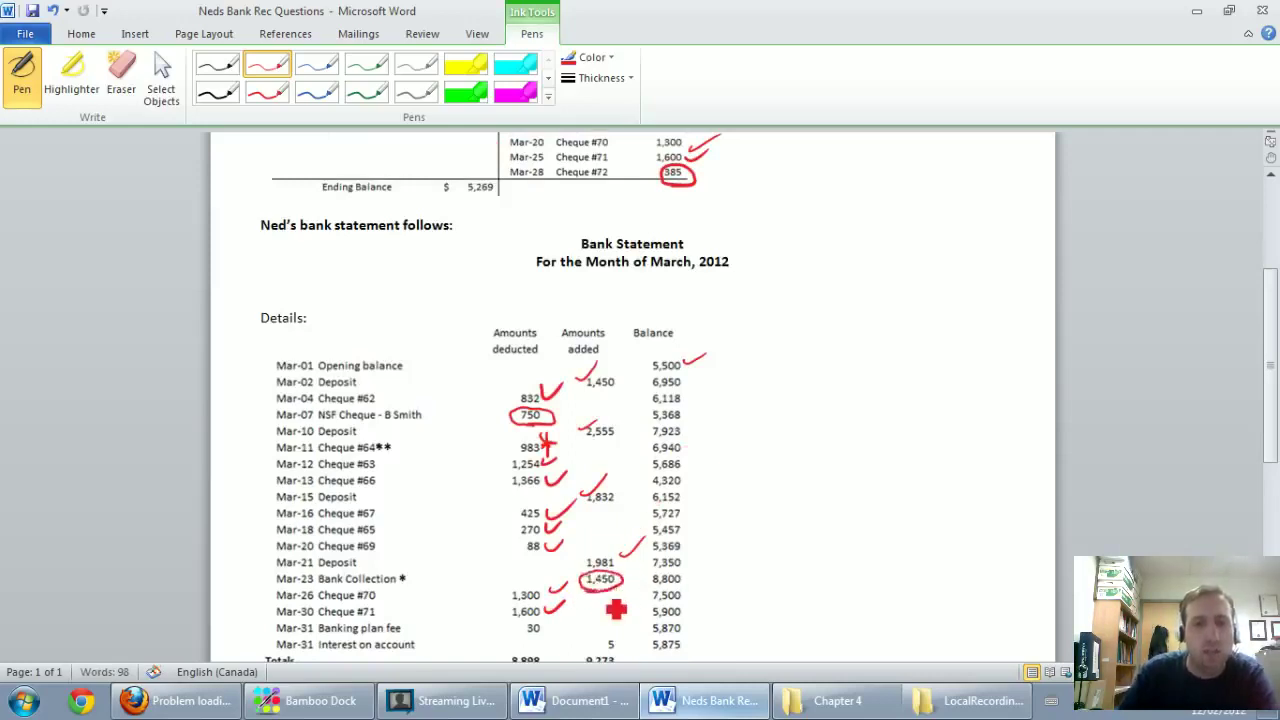
Circle the 30 banking plan fee and the 5 interest on account in red.
scroll(615, 609, "down", 4)
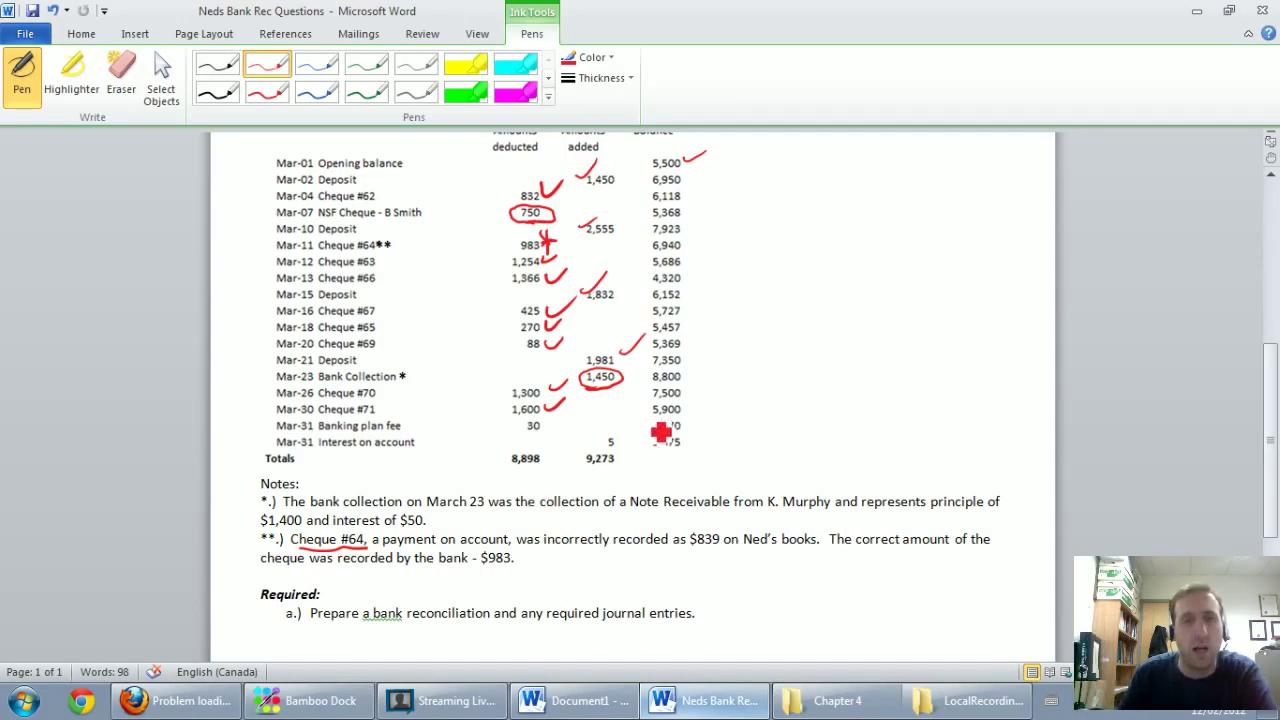
scroll(661, 432, "up", 1)
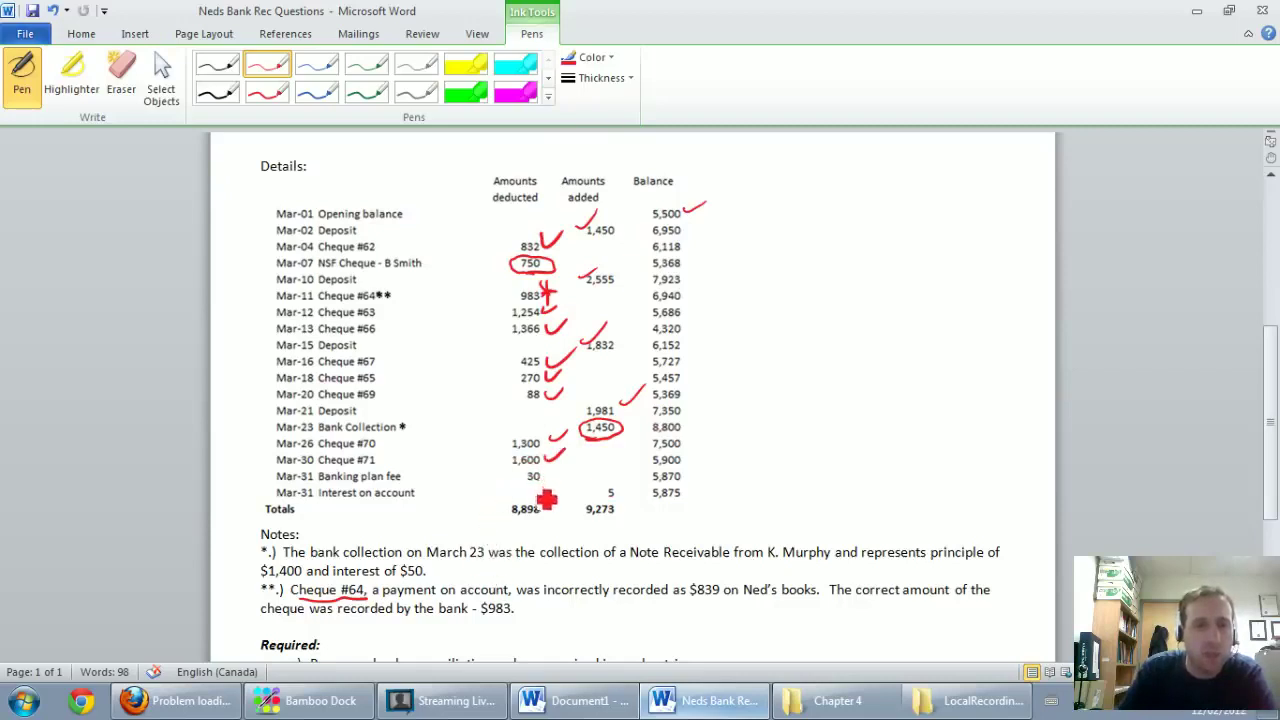
mouse_move(543, 491)
left_mouse_down()
mouse_move(525, 486)
mouse_move(548, 466)
left_mouse_up()
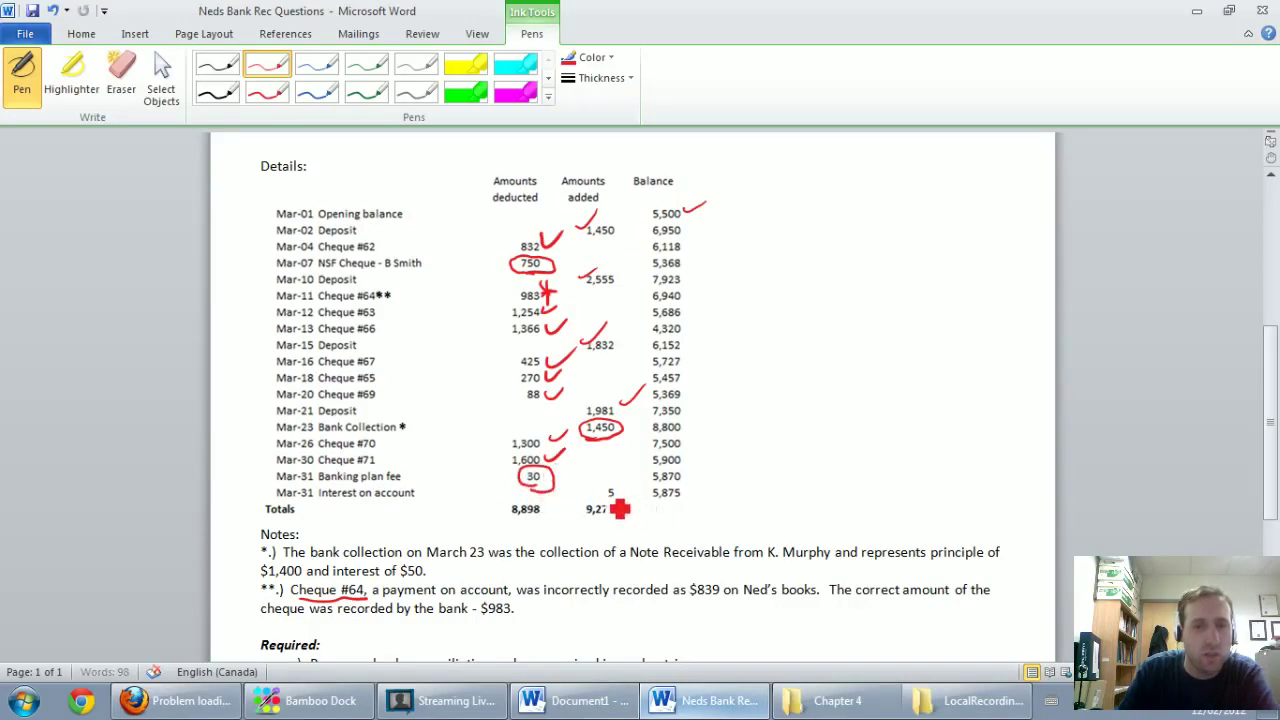
mouse_move(631, 513)
left_mouse_down()
mouse_move(606, 503)
mouse_move(625, 485)
left_mouse_up()
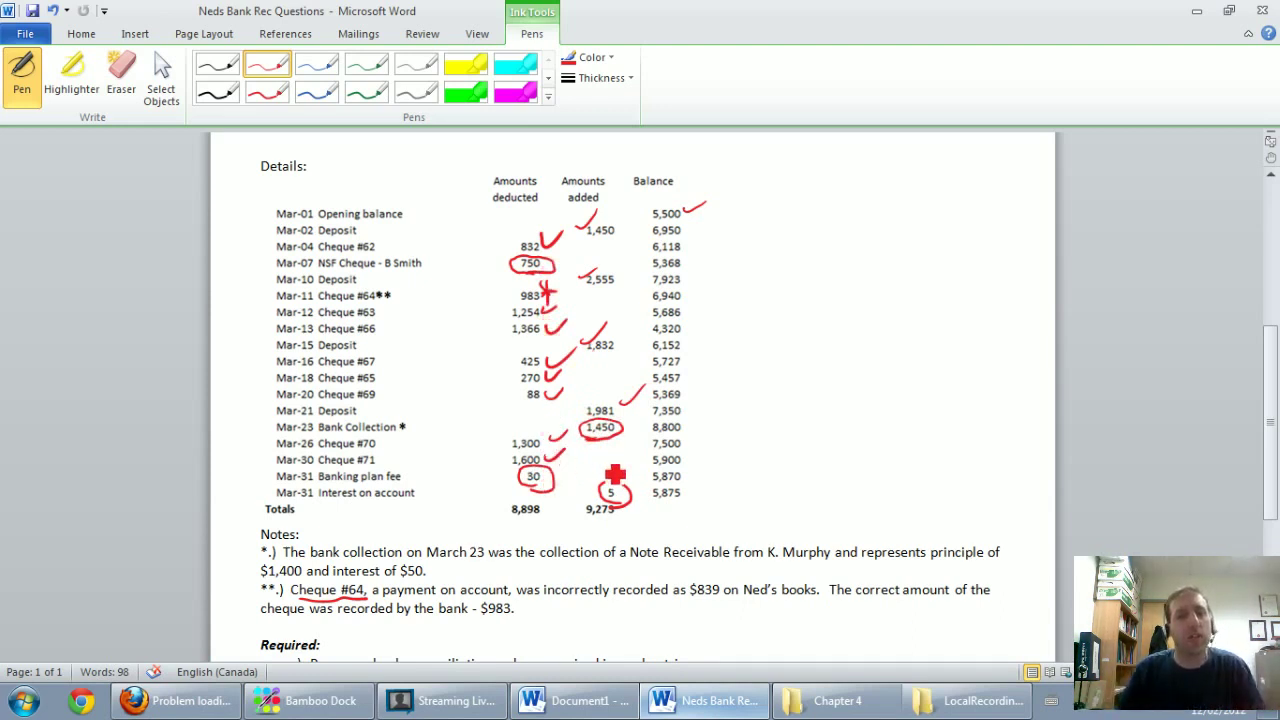
scroll(638, 428, "up", 6)
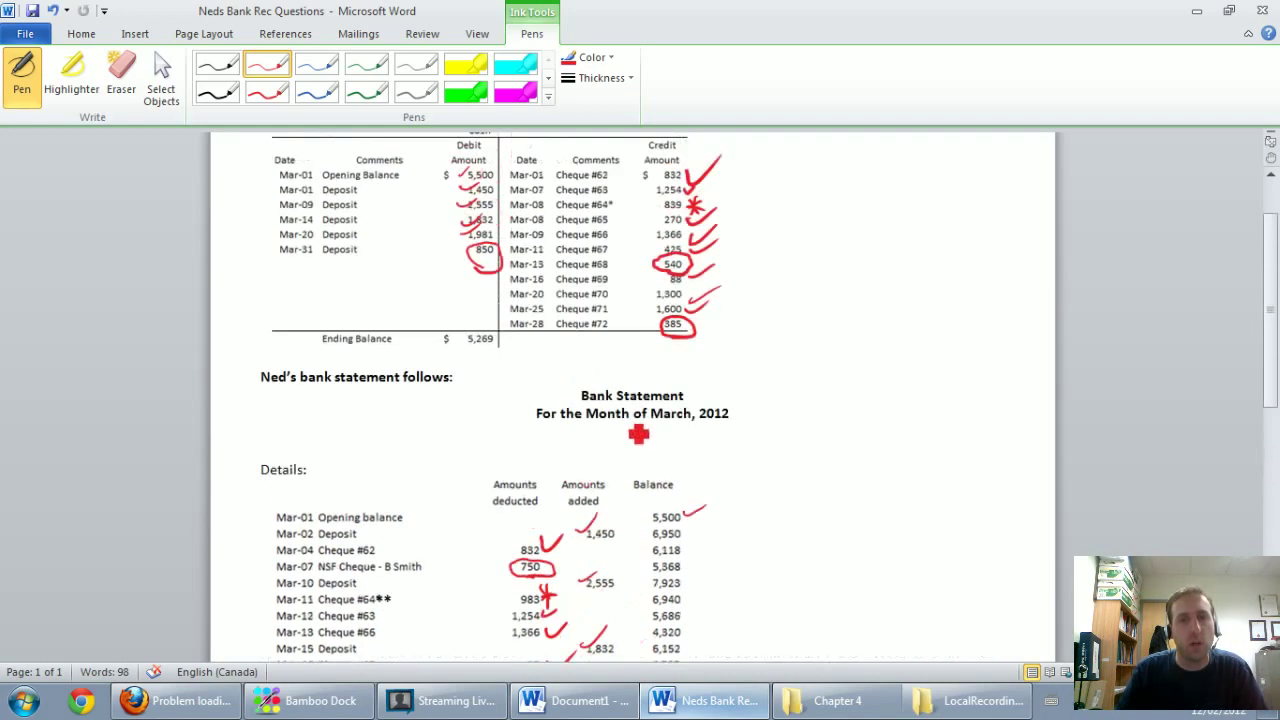
scroll(643, 433, "up", 1)
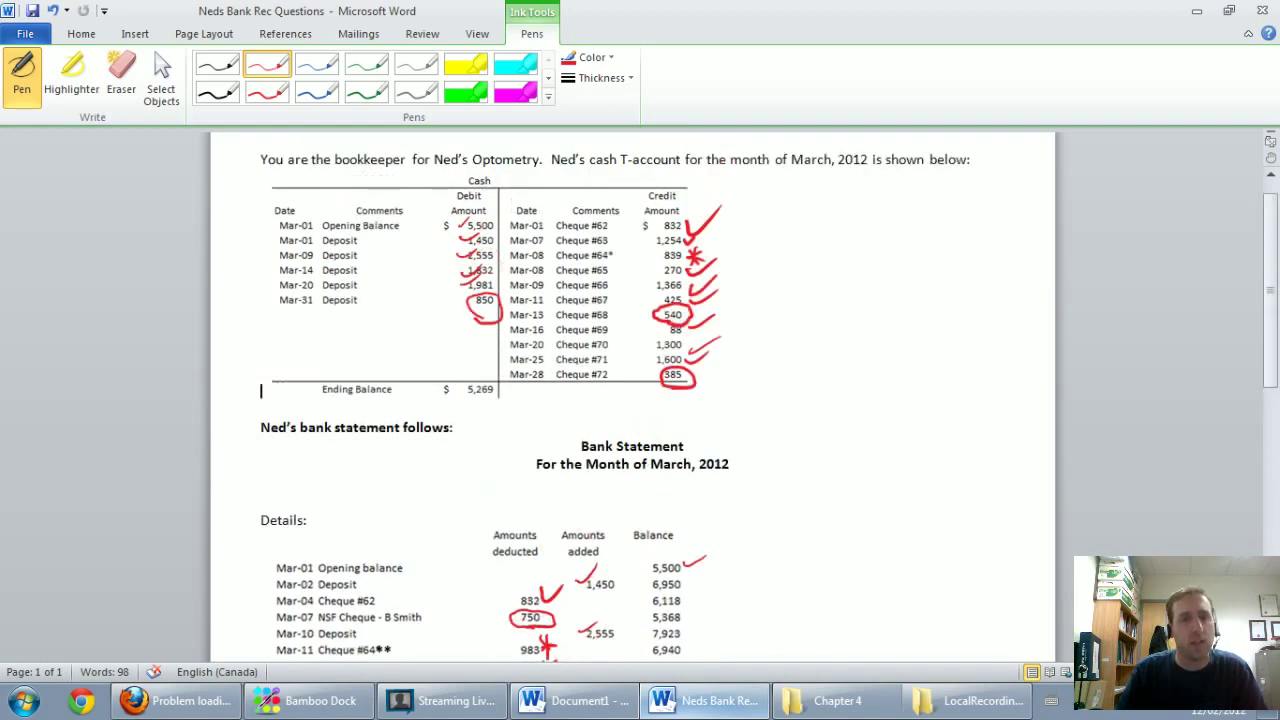
scroll(700, 349, "down", 4)
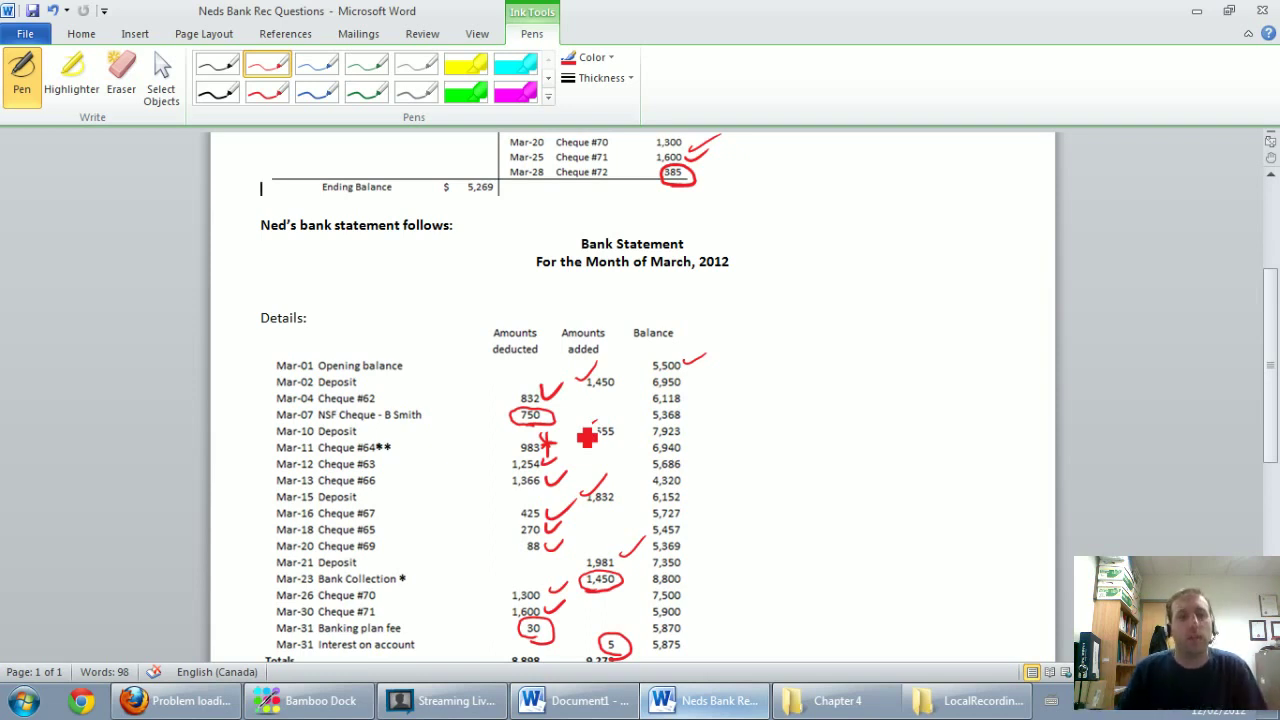
scroll(587, 436, "up", 4)
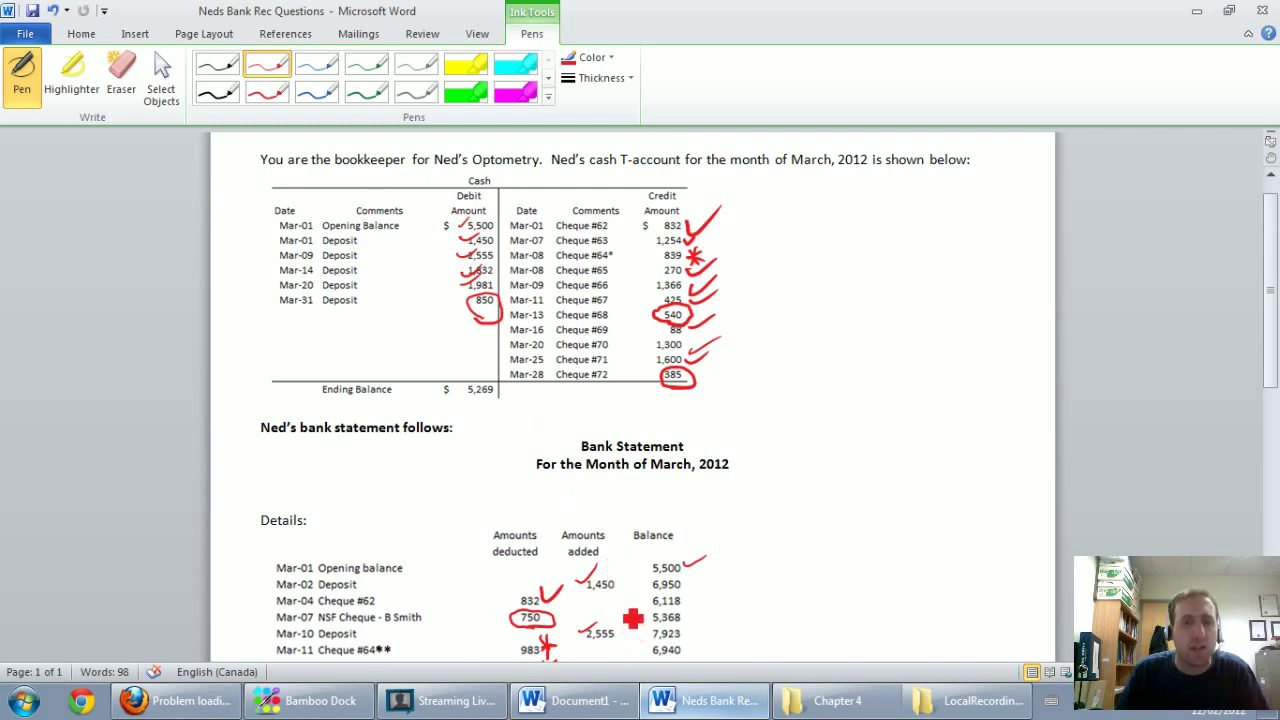
scroll(634, 620, "down", 1)
scroll(609, 557, "down", 3)
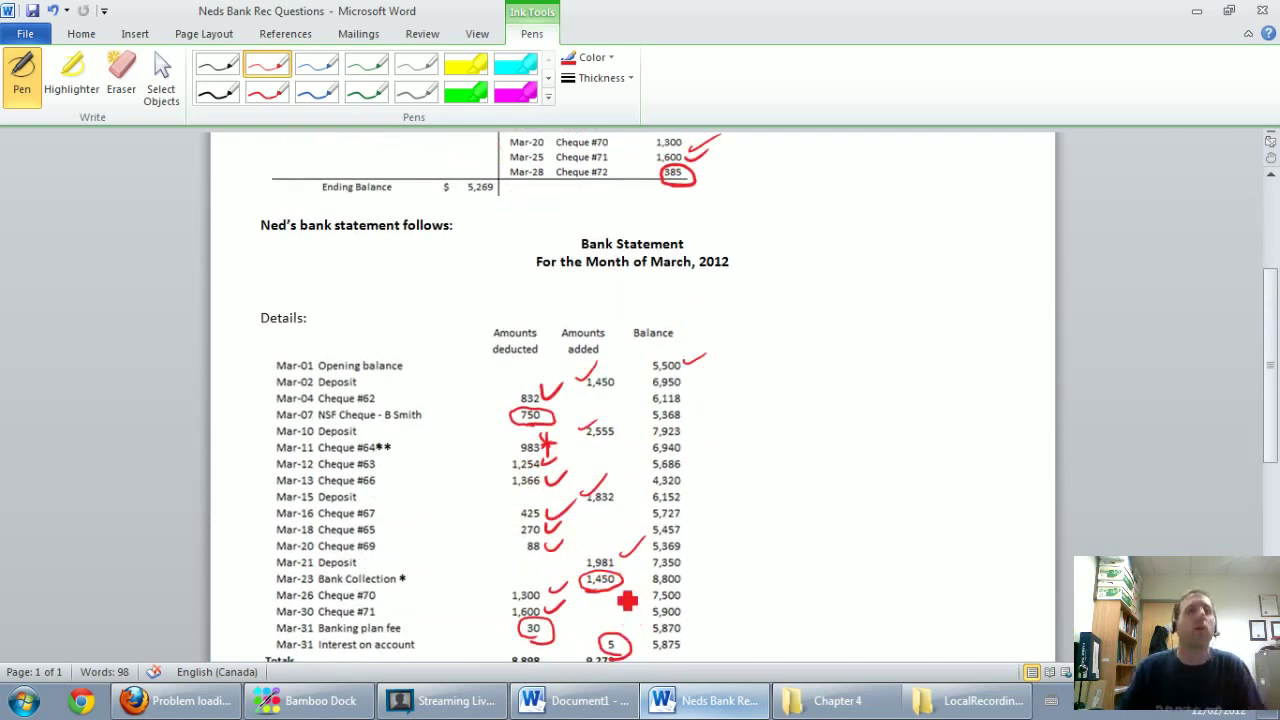
scroll(627, 520, "up", 5)
scroll(620, 560, "down", 6)
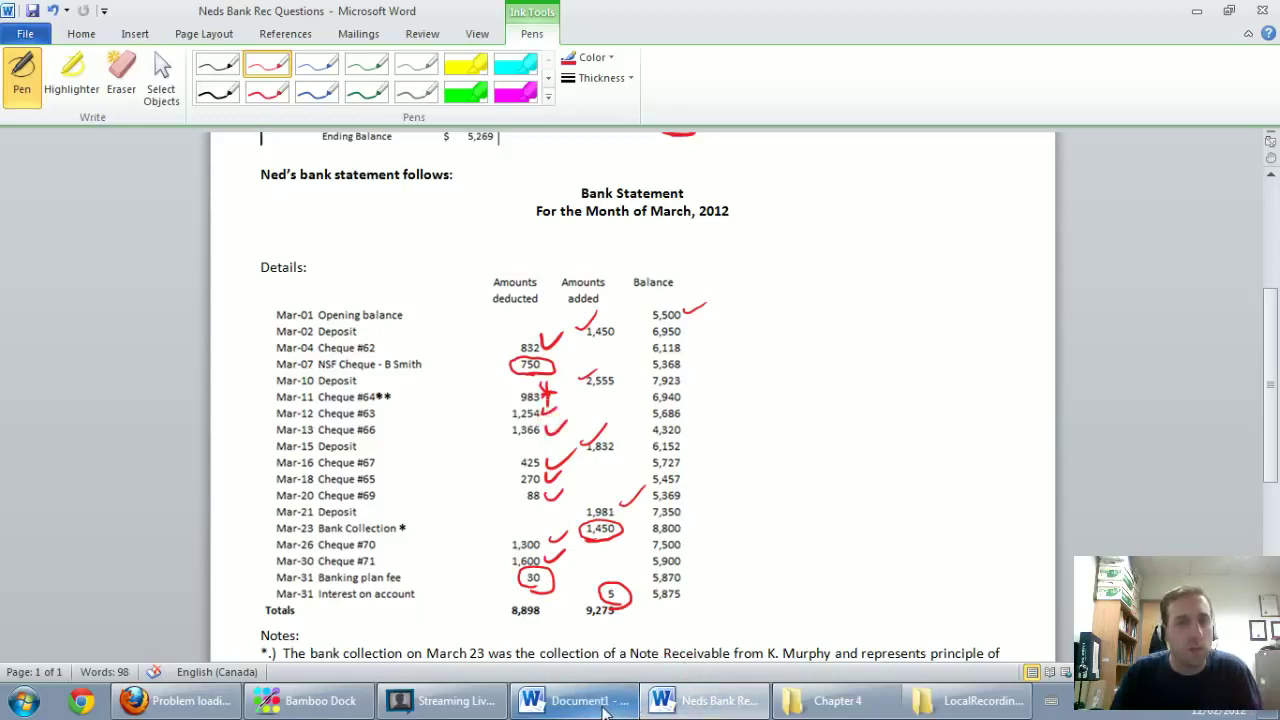
In Document1, ink the NSF Cheque label with its payee under Balance per Books in black.
left_click(603, 706)
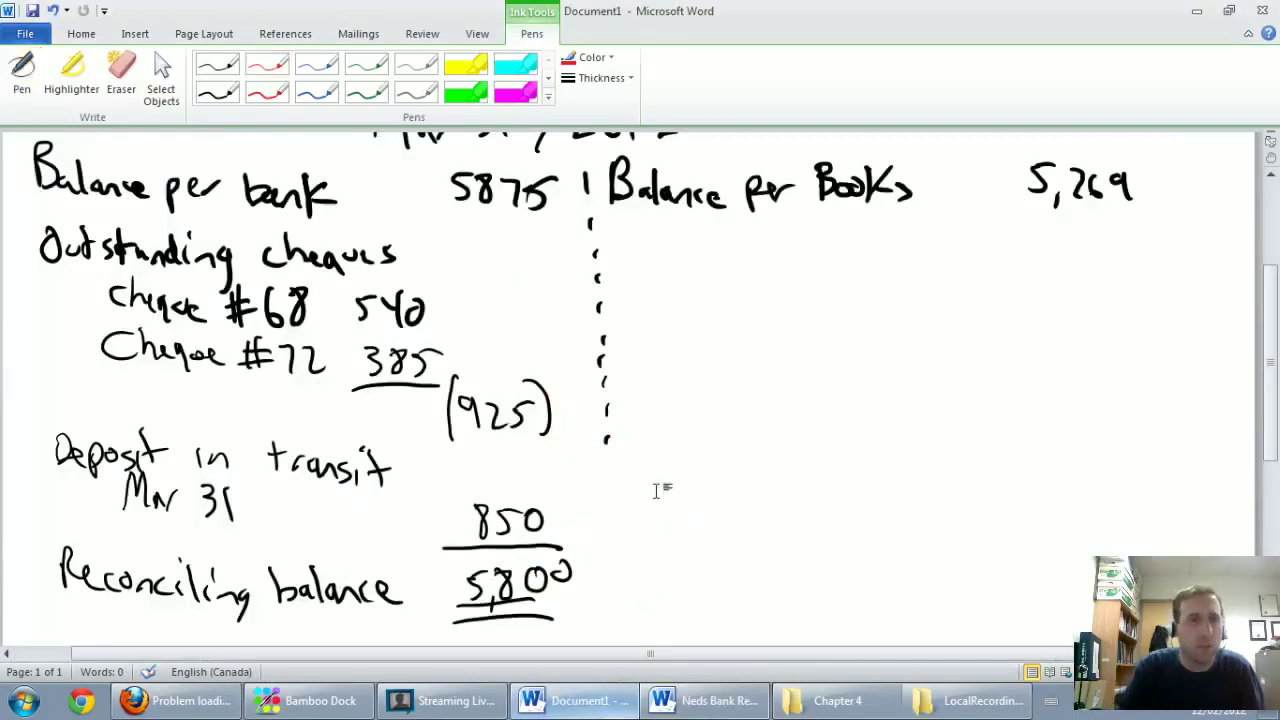
left_click(226, 66)
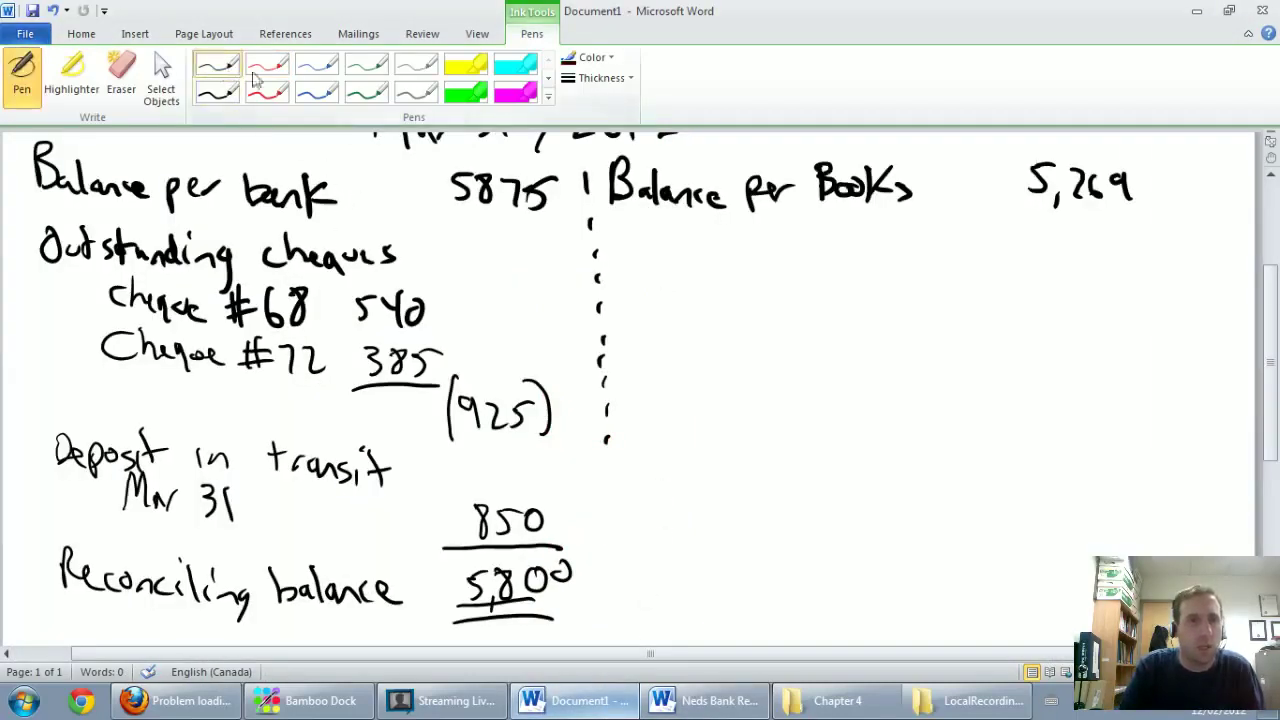
mouse_move(617, 245)
left_mouse_down()
mouse_move(631, 222)
mouse_move(636, 243)
mouse_move(662, 250)
mouse_move(864, 259)
left_mouse_up()
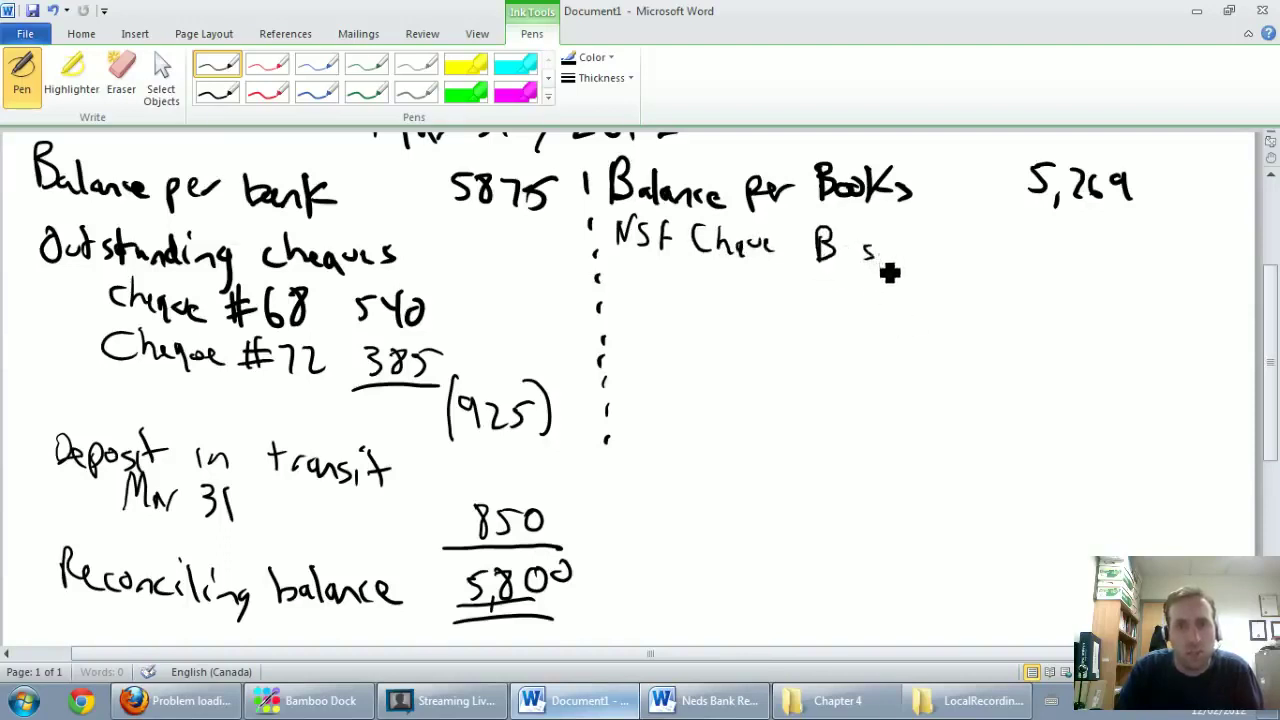
mouse_move(890, 272)
left_mouse_down()
mouse_move(929, 260)
mouse_move(894, 271)
mouse_move(805, 246)
left_mouse_up()
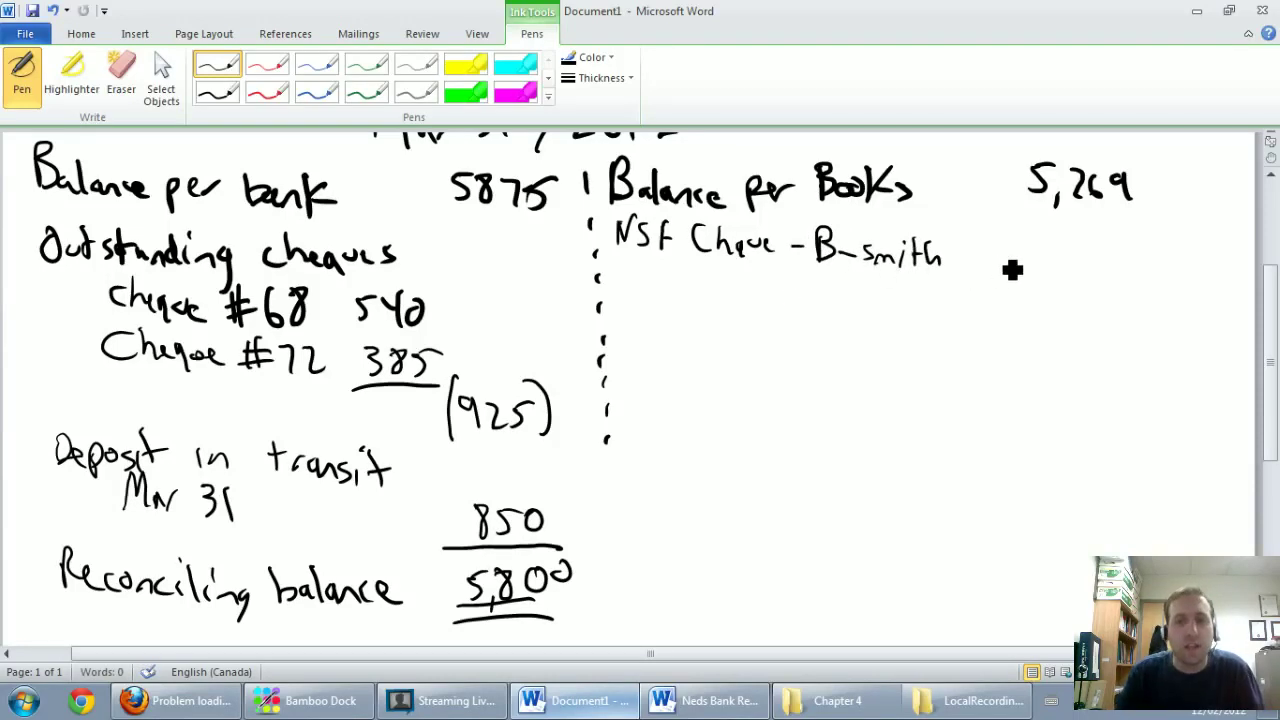
After checking the statement, write (750) beside the NSF cheque line under 5,269.
left_click(733, 705)
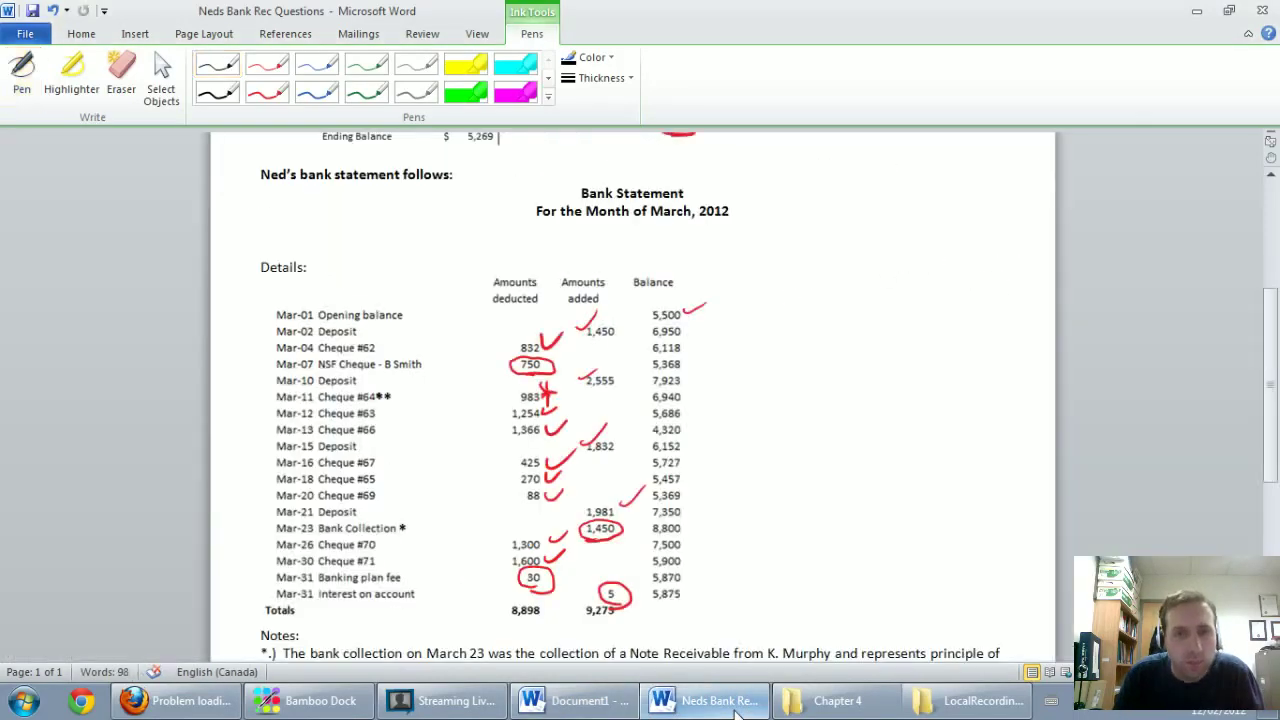
left_click(575, 700)
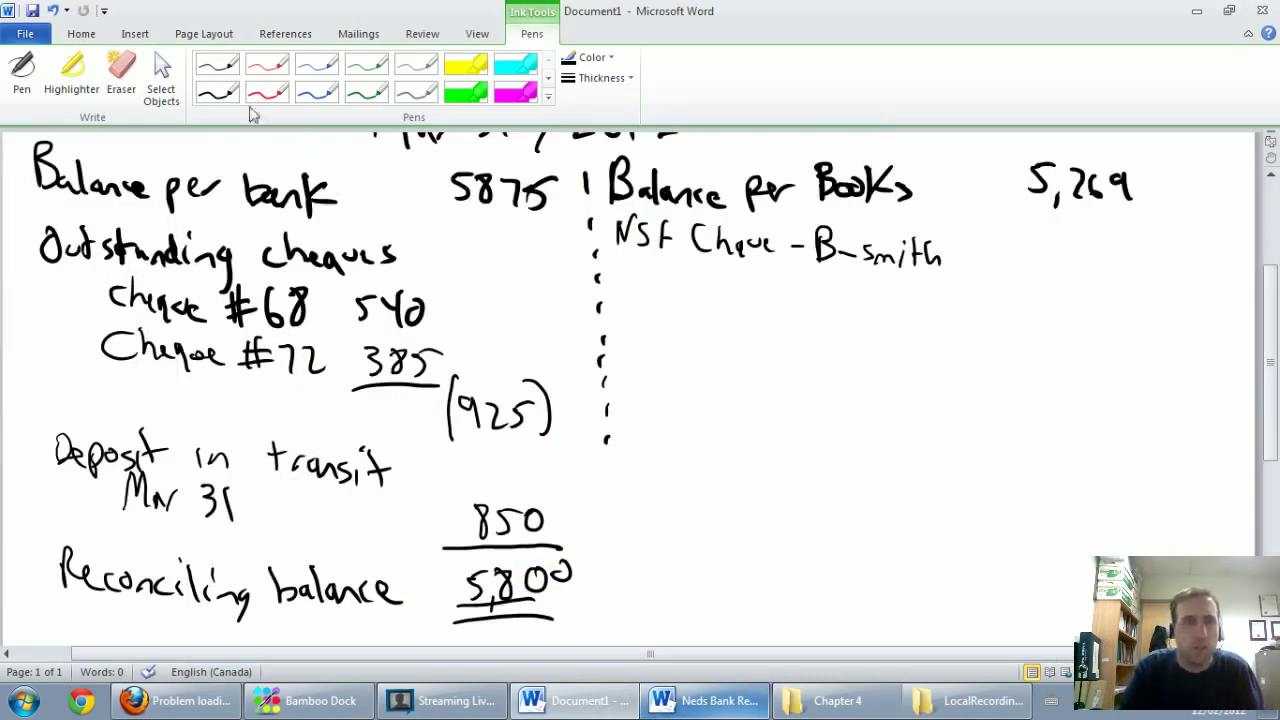
left_click(217, 65)
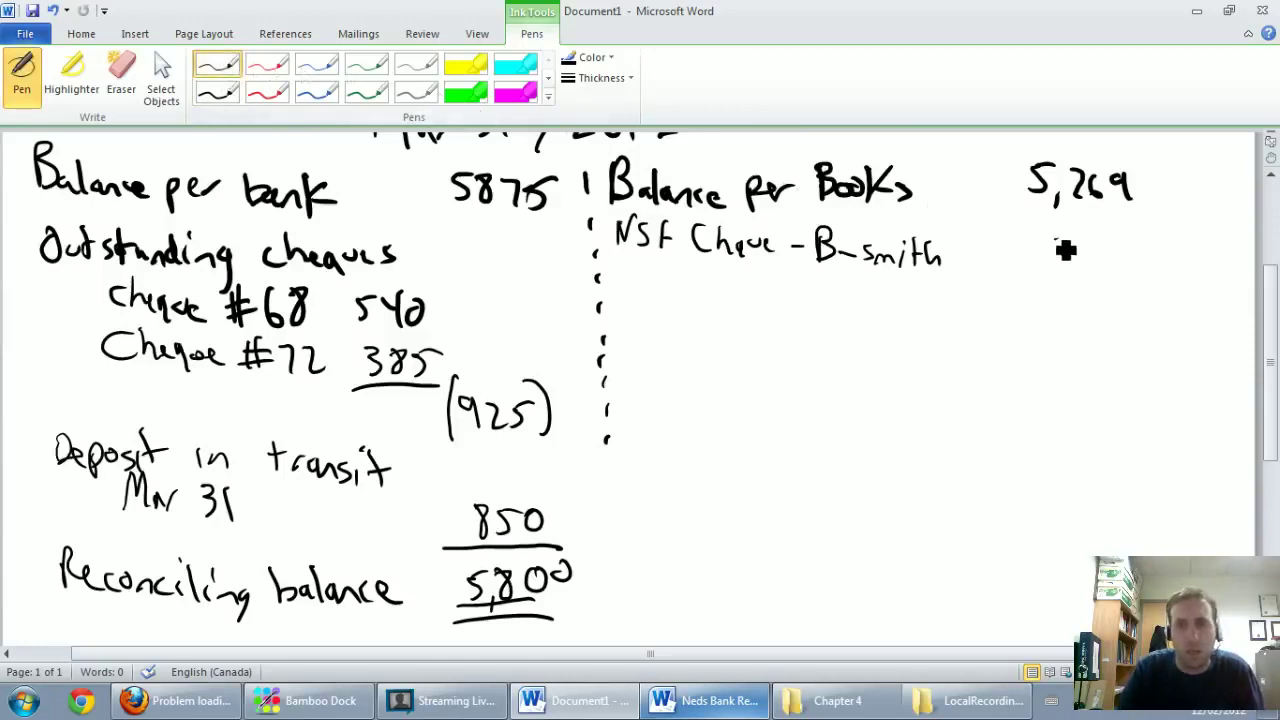
mouse_move(1056, 240)
left_mouse_down()
mouse_move(1086, 246)
mouse_move(1066, 272)
mouse_move(1103, 257)
mouse_move(1092, 272)
left_mouse_up()
mouse_move(1128, 250)
left_mouse_down()
mouse_move(1141, 258)
mouse_move(1126, 252)
left_mouse_up()
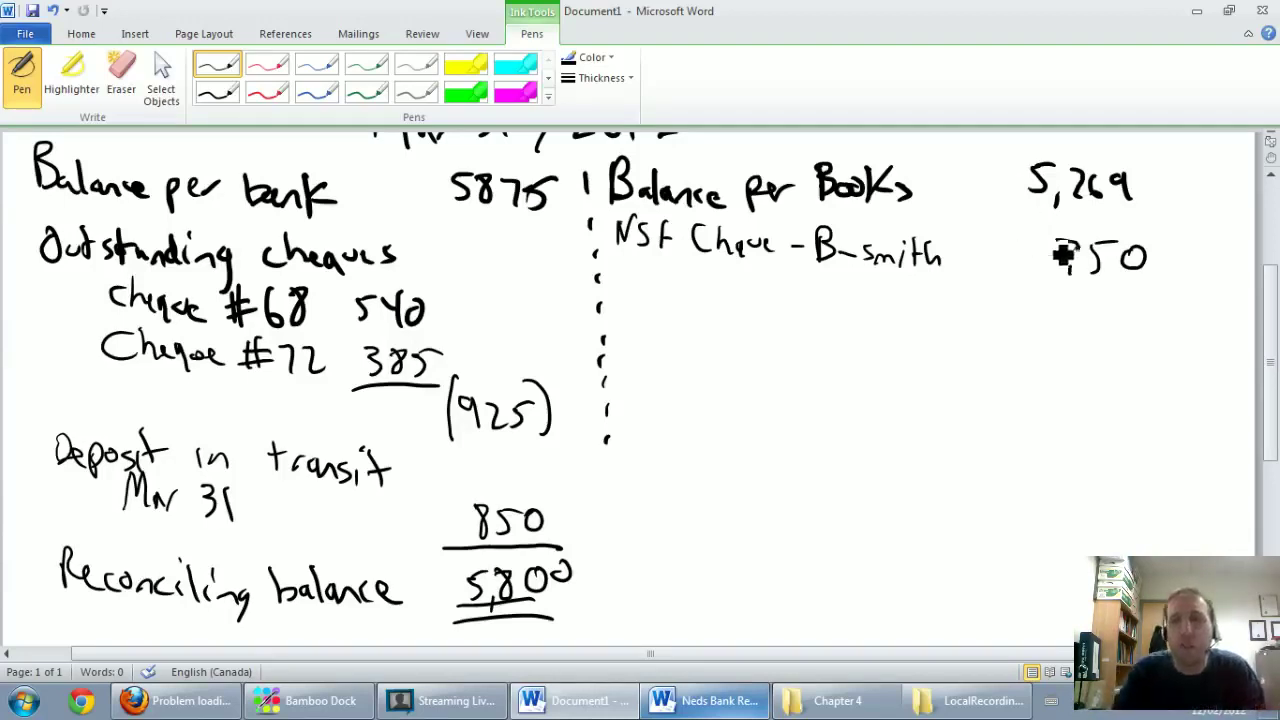
left_click_drag(1052, 218, 1045, 277)
left_click_drag(1157, 258, 1150, 246)
left_click_drag(1160, 226, 1166, 292)
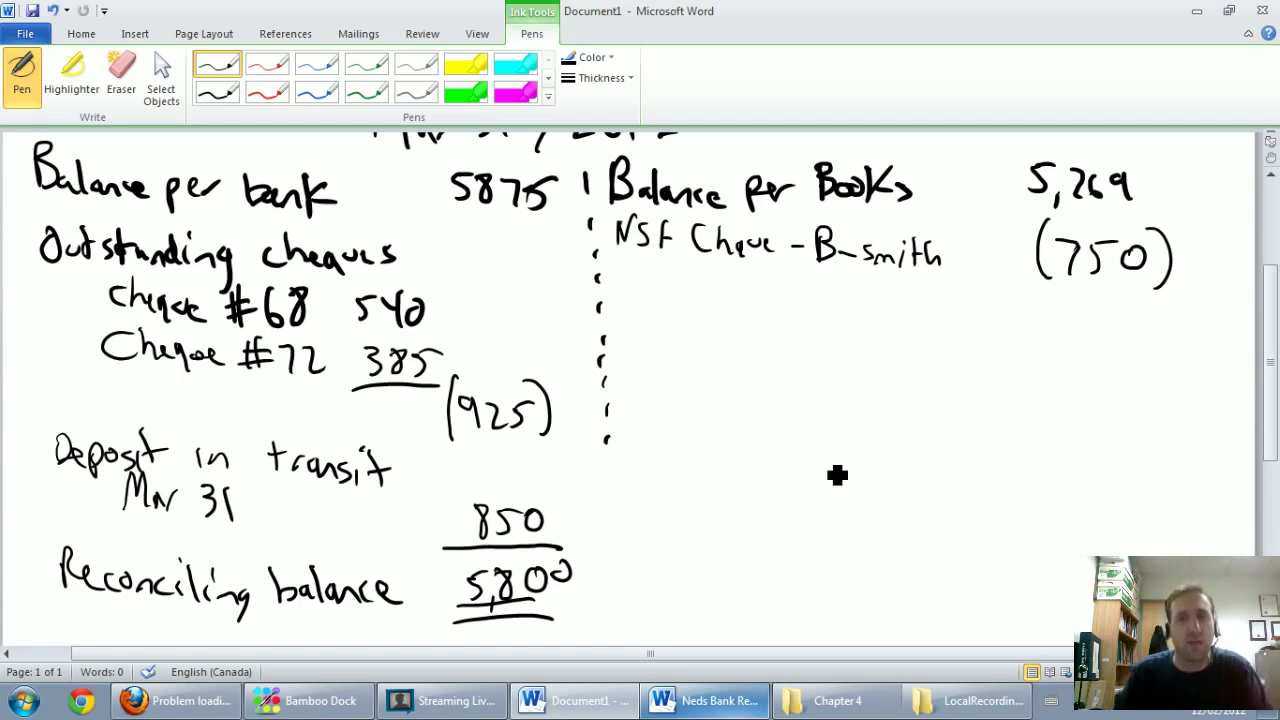
Check the statement, then ink 'Bnk Collection 1,450' below the NSF cheque line.
left_click(578, 706)
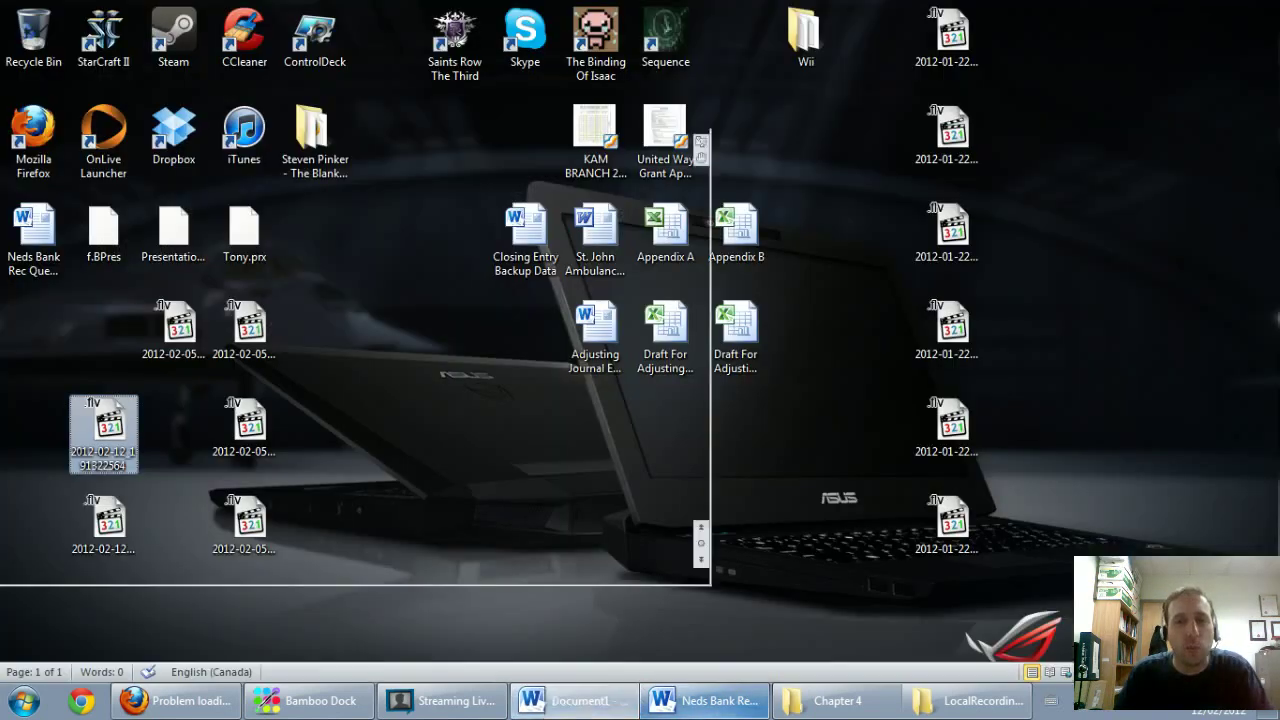
left_click(578, 706)
left_click(718, 702)
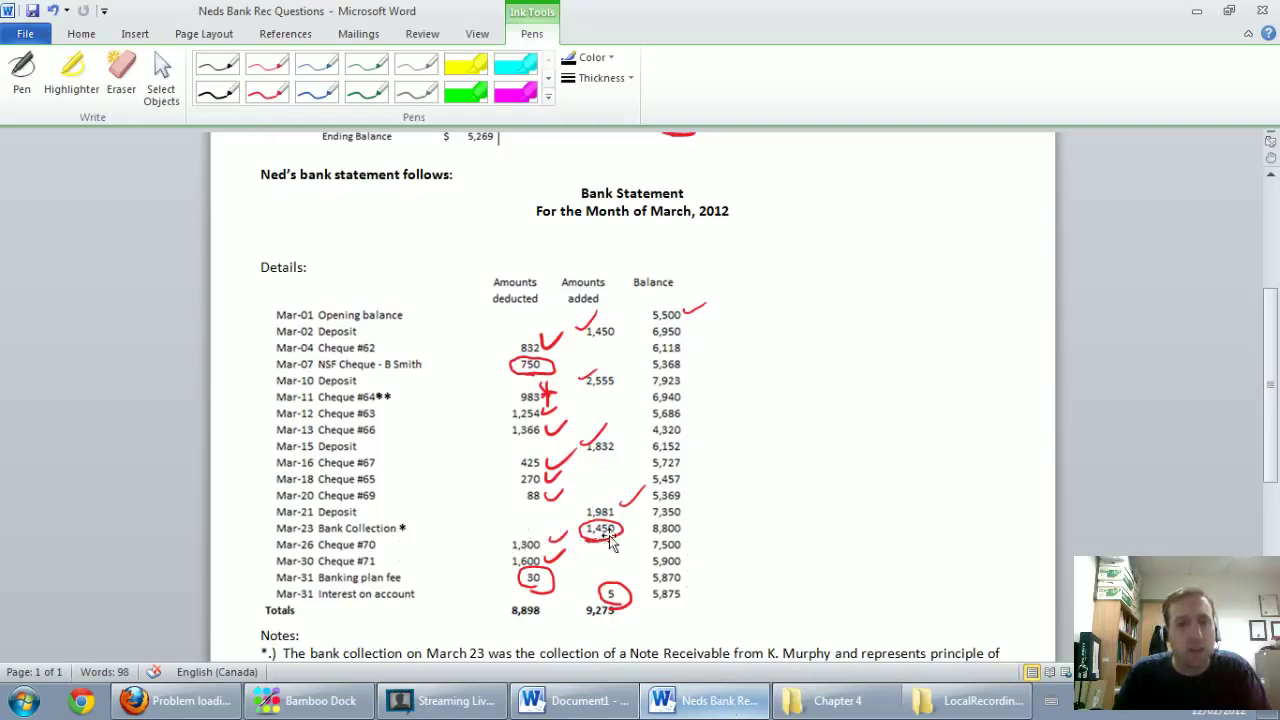
left_click(628, 700)
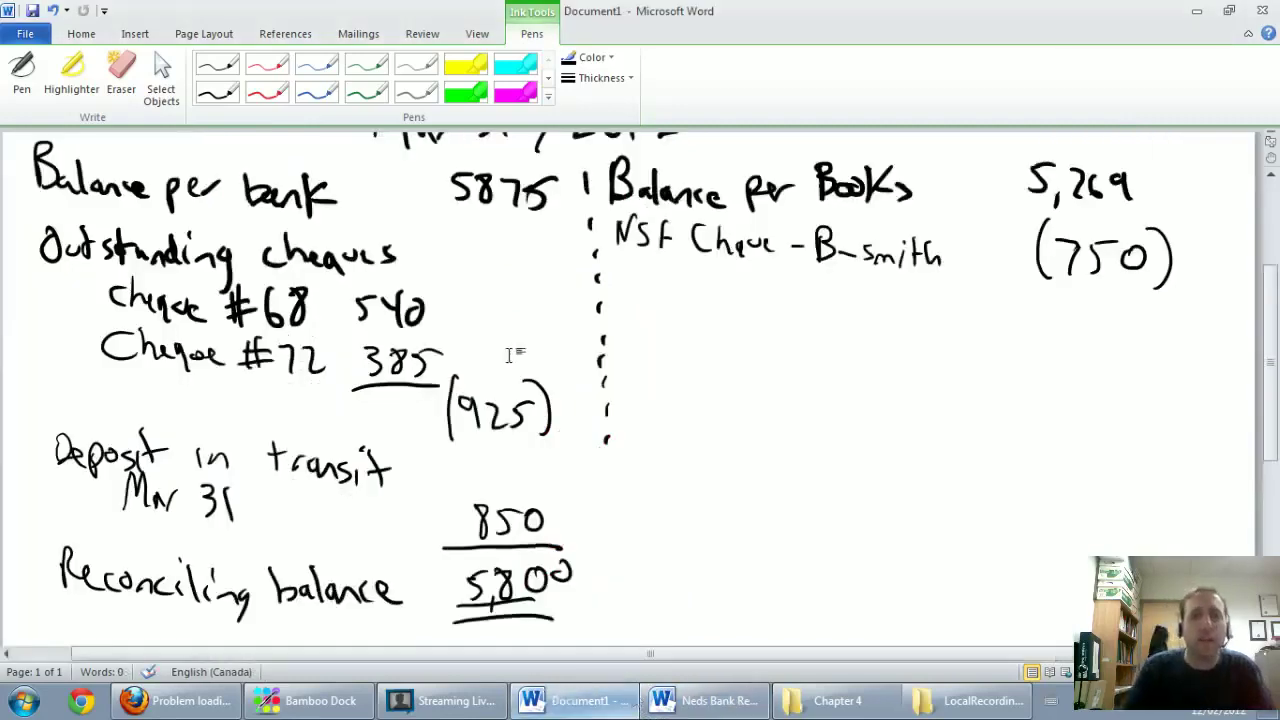
left_click(217, 65)
mouse_move(617, 276)
left_mouse_down()
mouse_move(780, 329)
mouse_move(849, 312)
mouse_move(900, 323)
left_mouse_up()
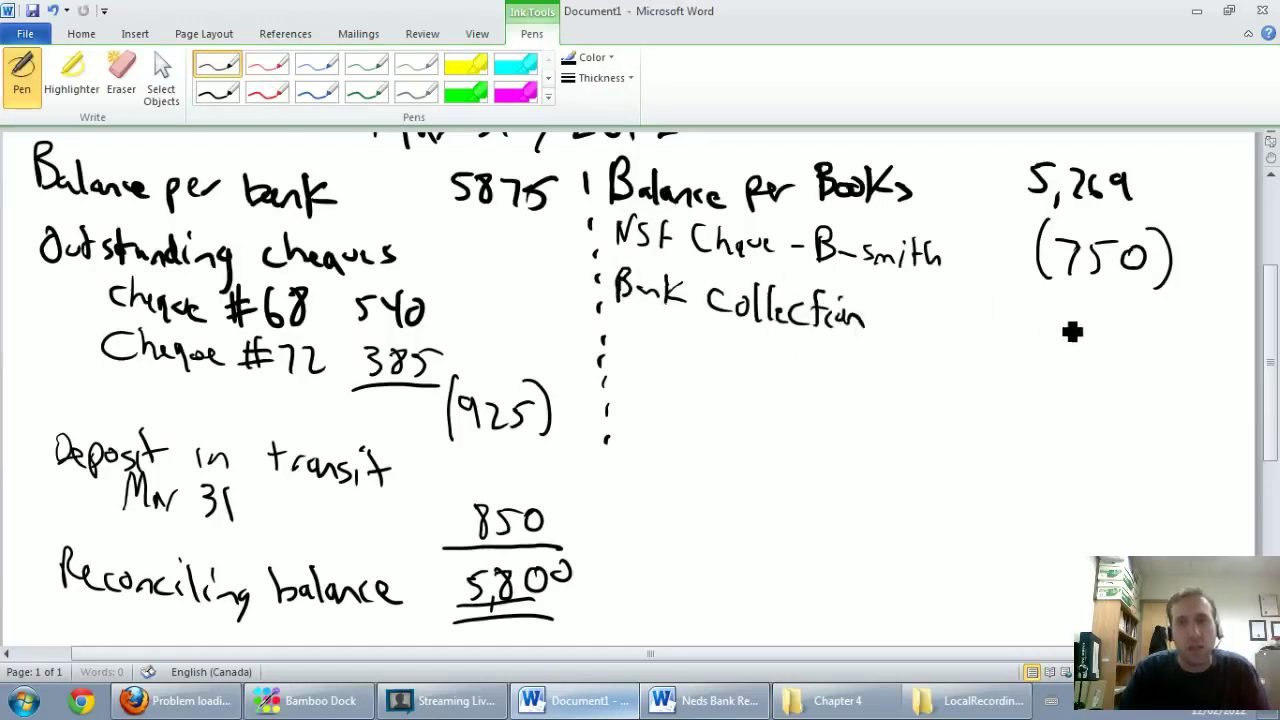
mouse_move(1047, 304)
left_mouse_down()
mouse_move(1044, 336)
mouse_move(1062, 336)
left_mouse_up()
mouse_move(1072, 308)
left_mouse_down()
mouse_move(1120, 334)
mouse_move(1134, 314)
left_mouse_up()
left_click_drag(1065, 338, 1066, 352)
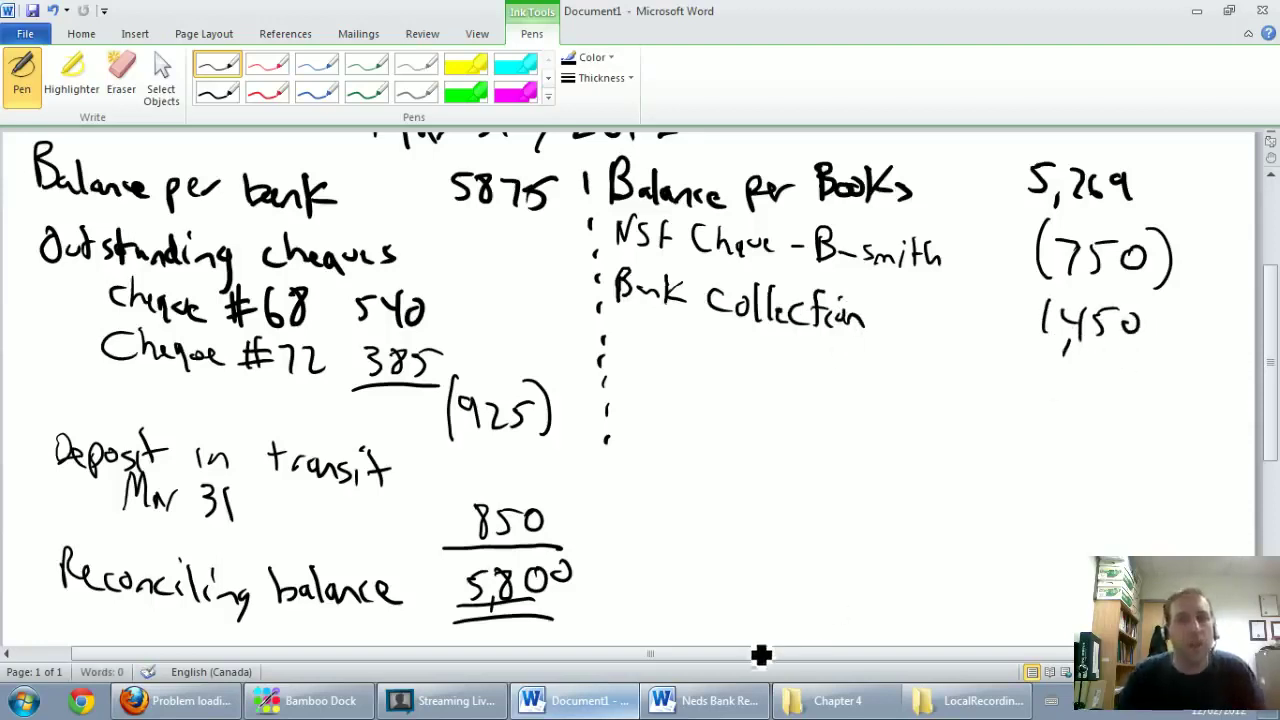
Ink 'Service charge (30)' under the bank collection line.
left_click(712, 704)
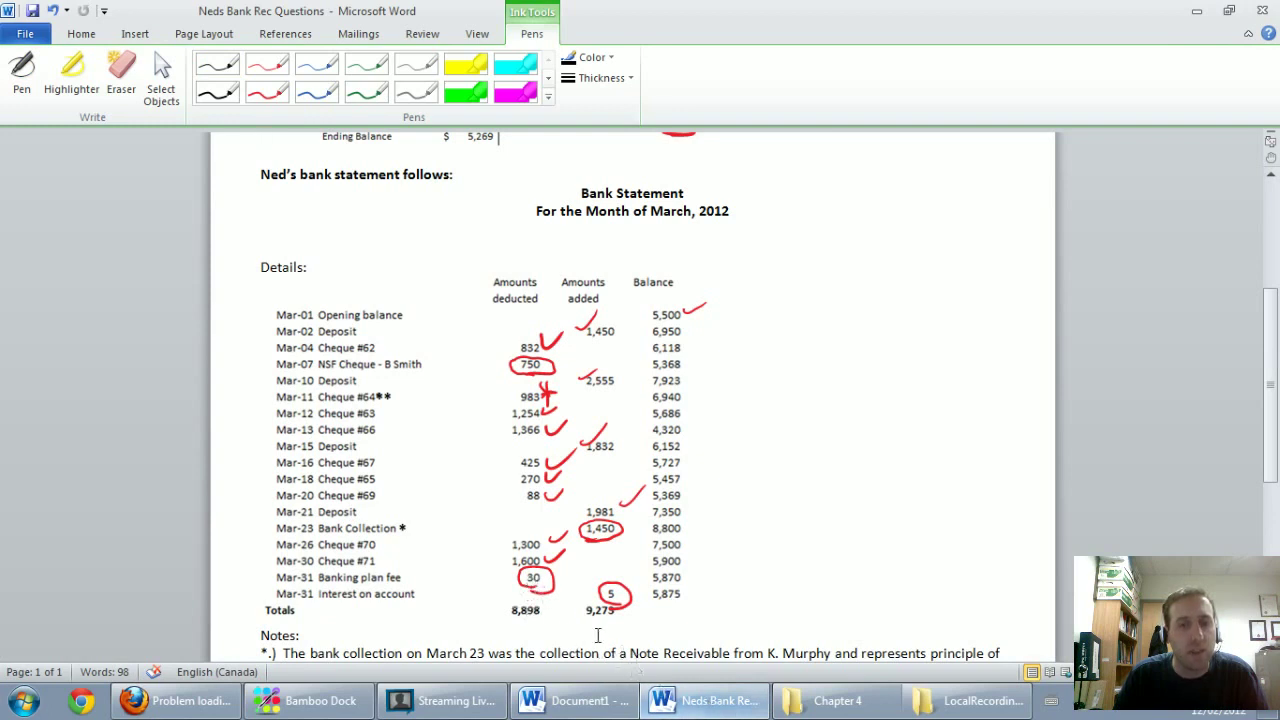
left_click(712, 704)
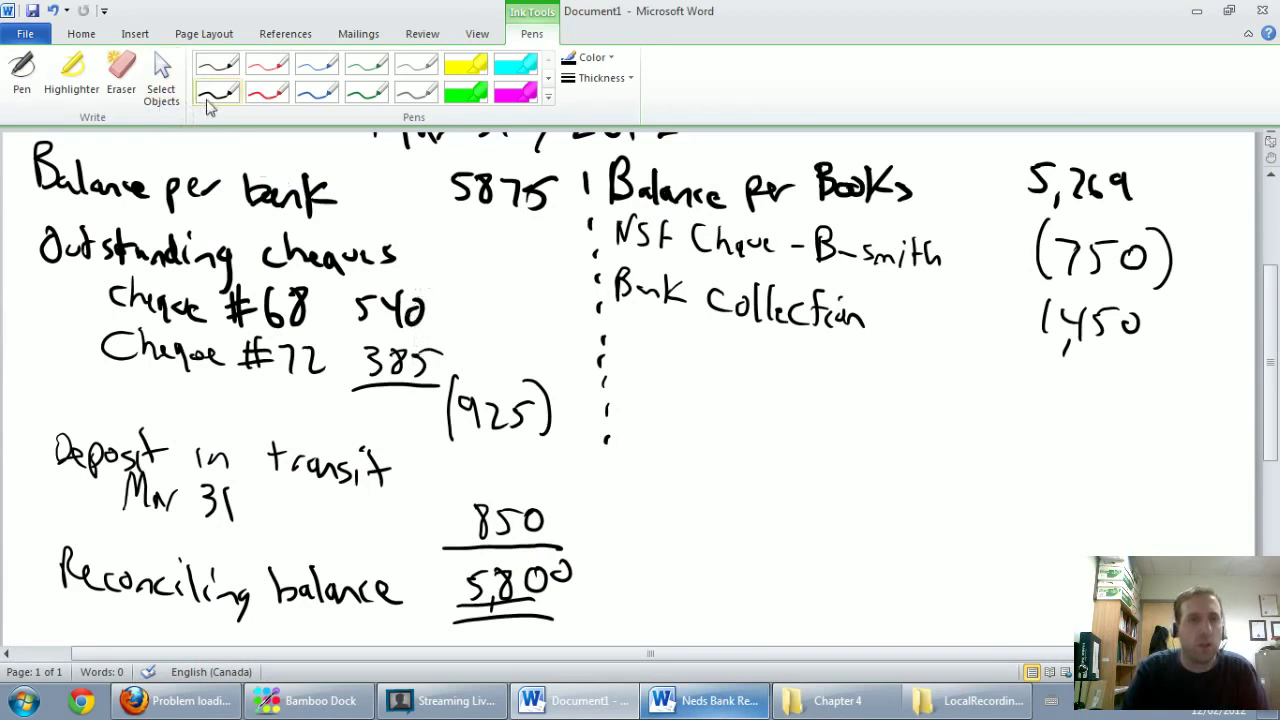
mouse_move(618, 334)
left_mouse_down()
mouse_move(634, 332)
mouse_move(663, 363)
mouse_move(882, 378)
left_mouse_up()
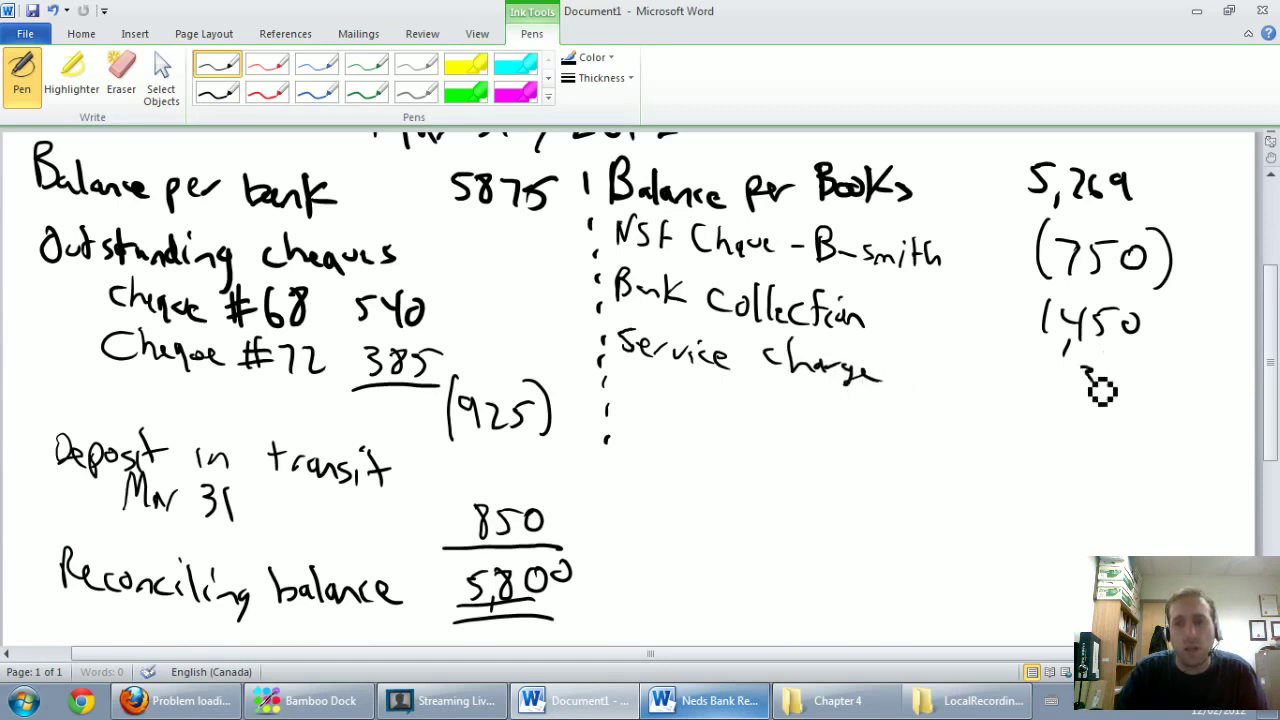
mouse_move(1097, 397)
left_mouse_down()
mouse_move(1089, 374)
mouse_move(1134, 374)
mouse_move(1155, 405)
left_mouse_up()
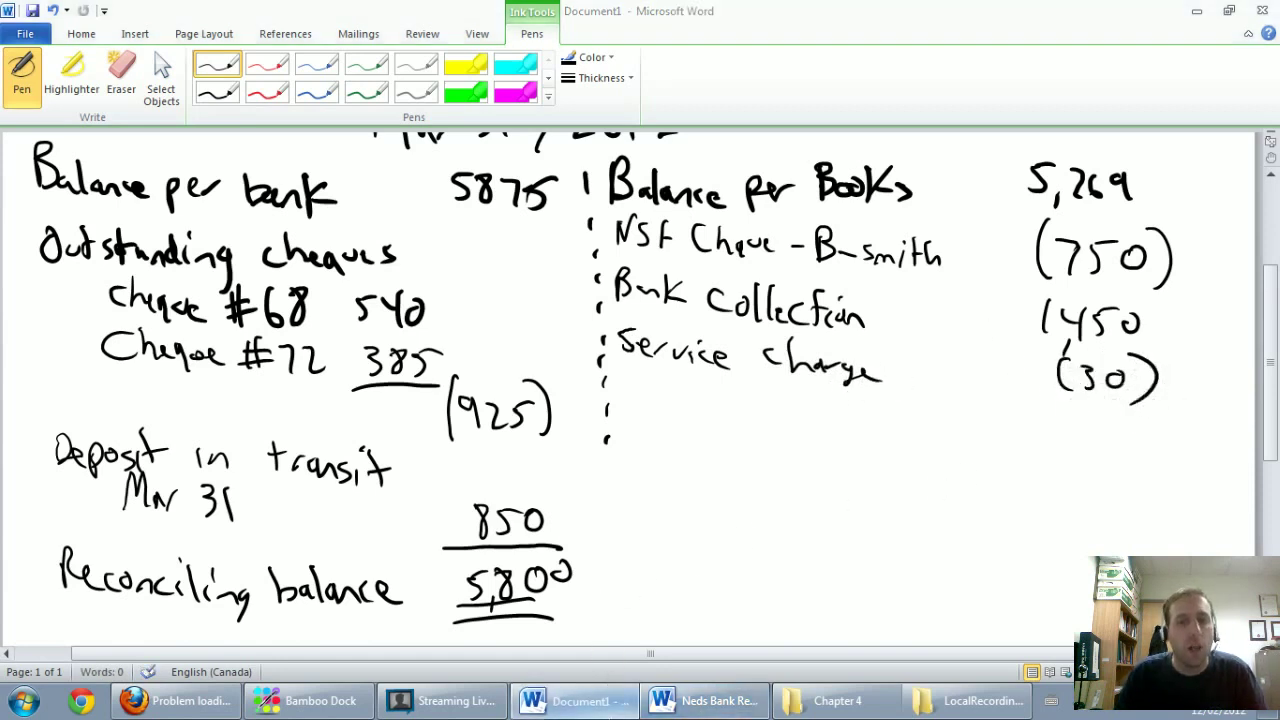
Verify the interest on the statement, then ink 'Interest revenue 5' below the service charge.
left_click(572, 700)
left_click(705, 700)
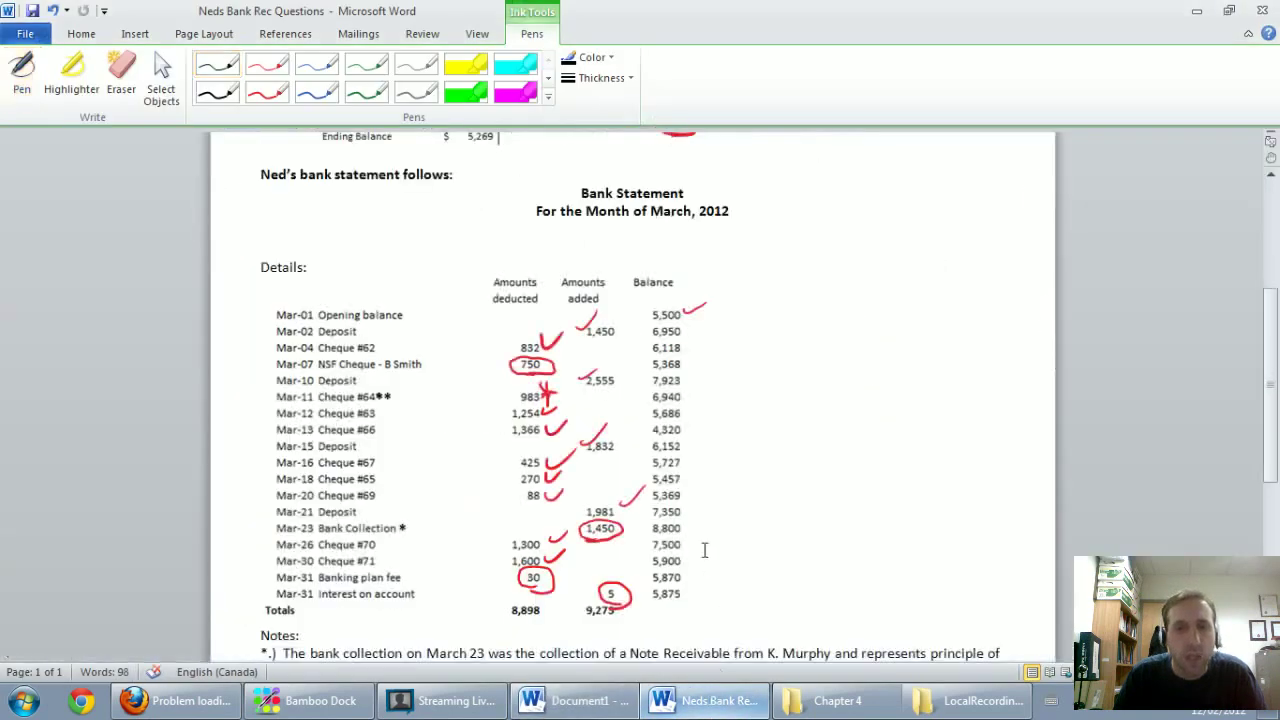
left_click(608, 697)
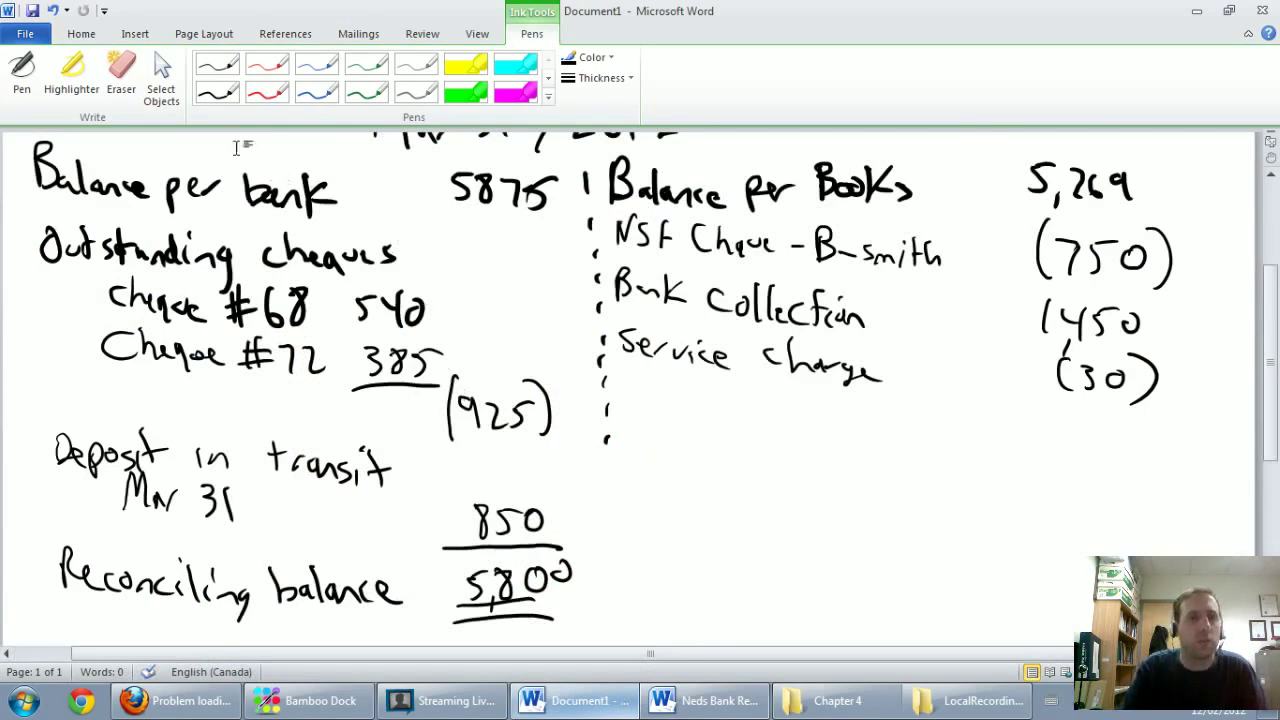
mouse_move(627, 381)
left_mouse_down()
mouse_move(628, 396)
mouse_move(780, 434)
mouse_move(791, 417)
mouse_move(912, 428)
left_mouse_up()
mouse_move(1100, 428)
left_mouse_down()
mouse_move(1100, 440)
mouse_move(1128, 428)
left_mouse_up()
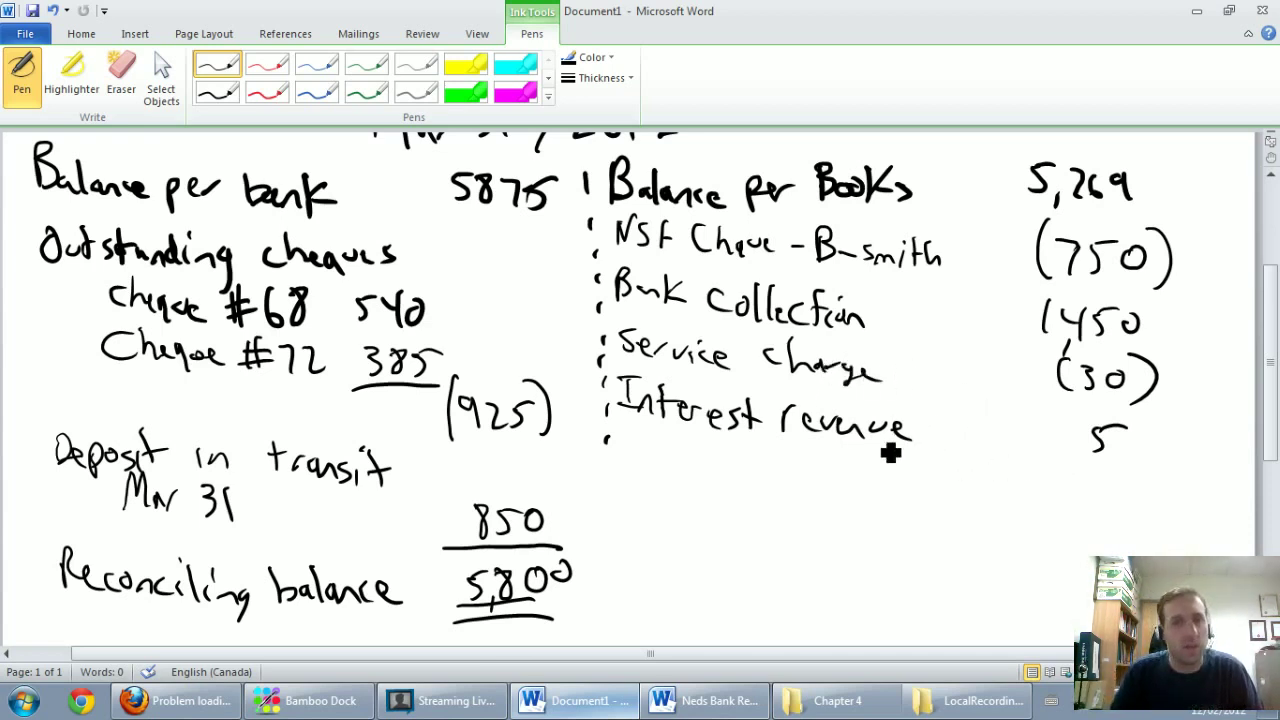
In Neds Bank Rec Questions, inspect the Cash T-account zoomed, then select the Cheque #64 note.
left_click(622, 706)
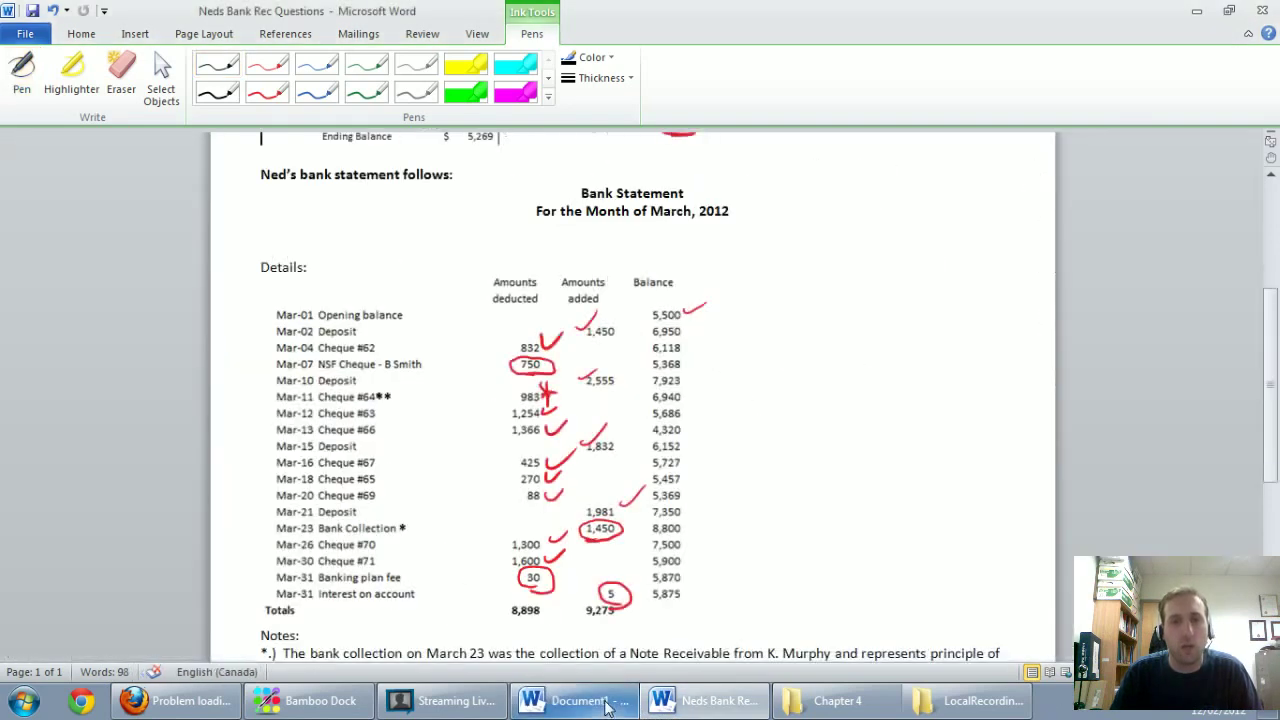
scroll(778, 596, "up", 5)
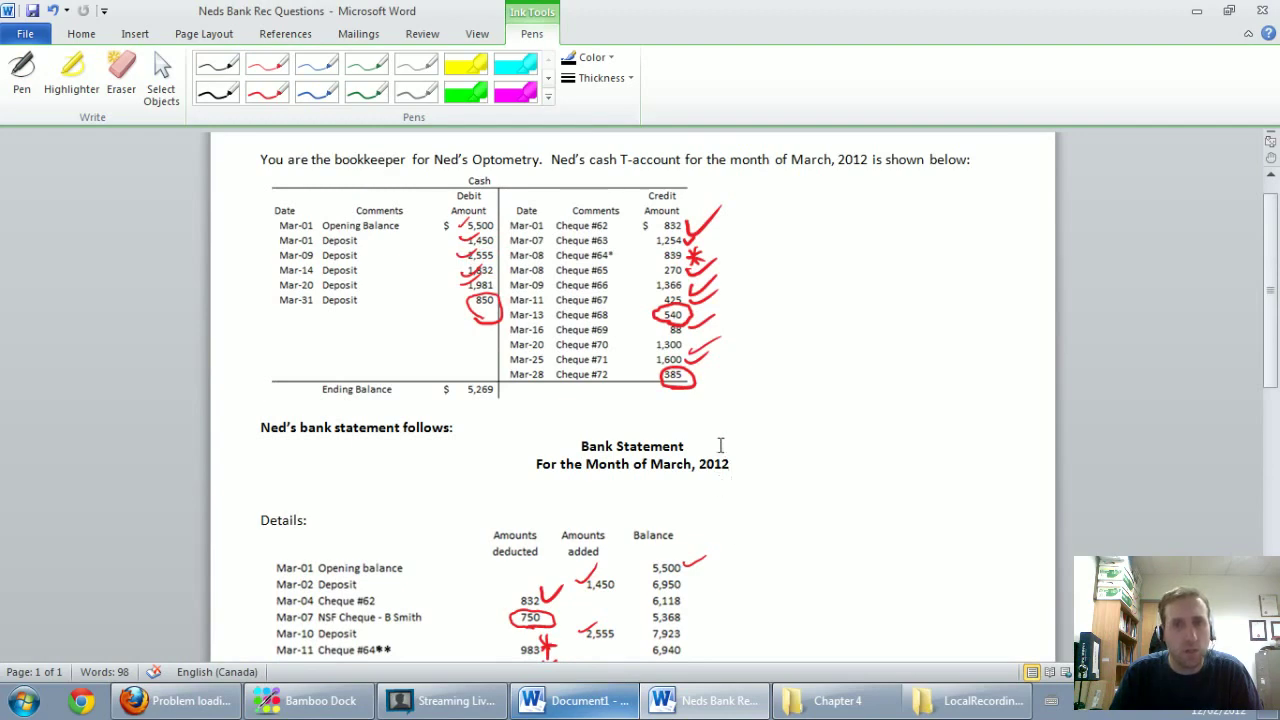
scroll(720, 445, "down", 2)
scroll(720, 445, "up", 3)
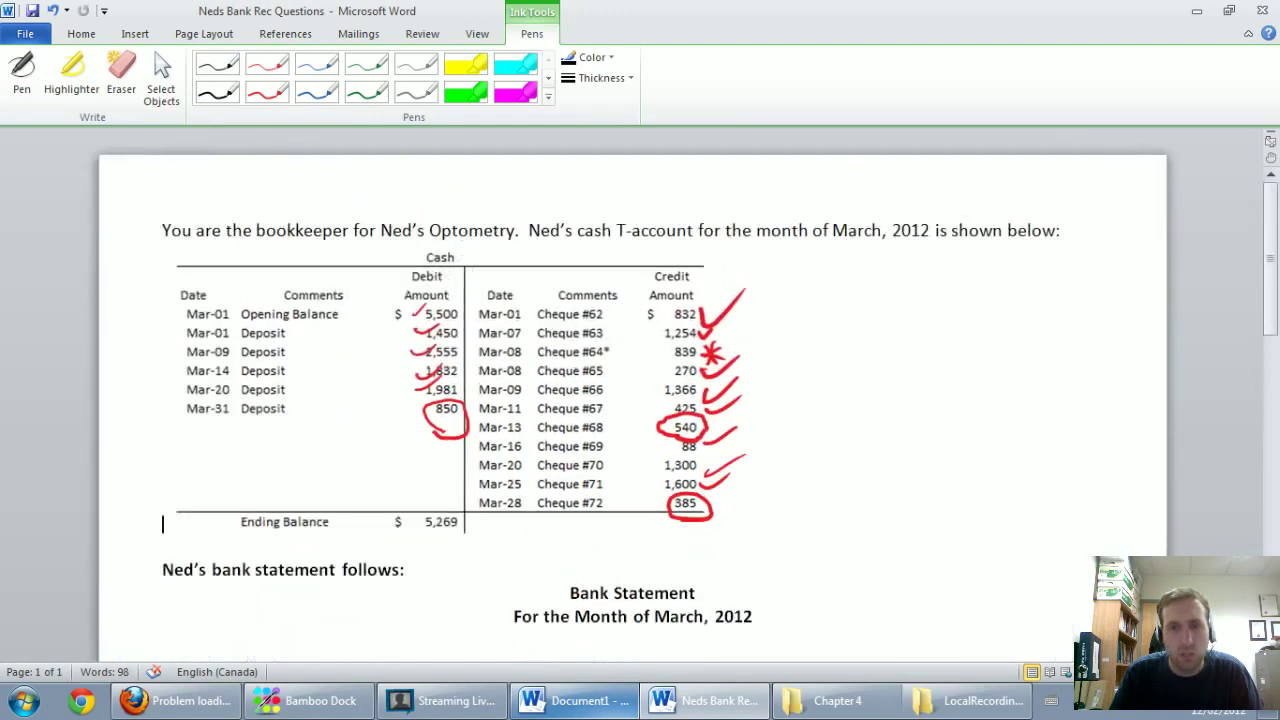
left_click(720, 445)
scroll(720, 445, "up", 5)
scroll(720, 445, "down", 2)
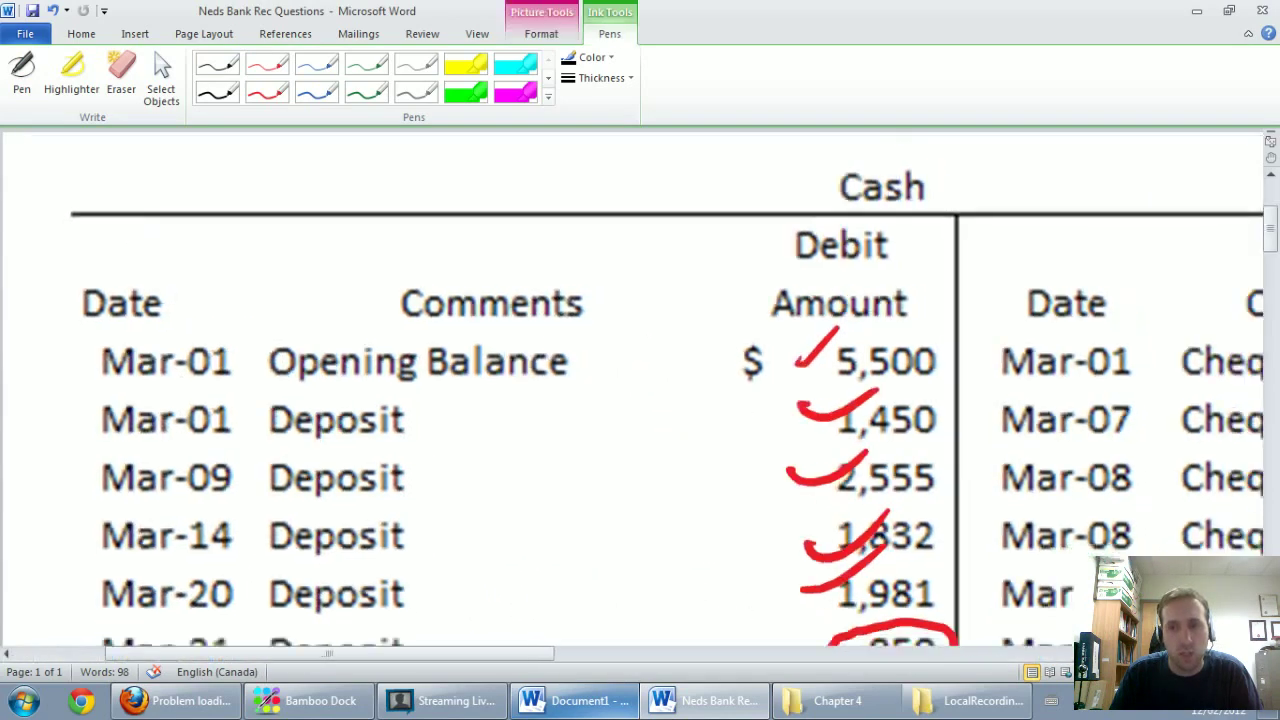
left_click(1095, 672)
left_click(785, 471)
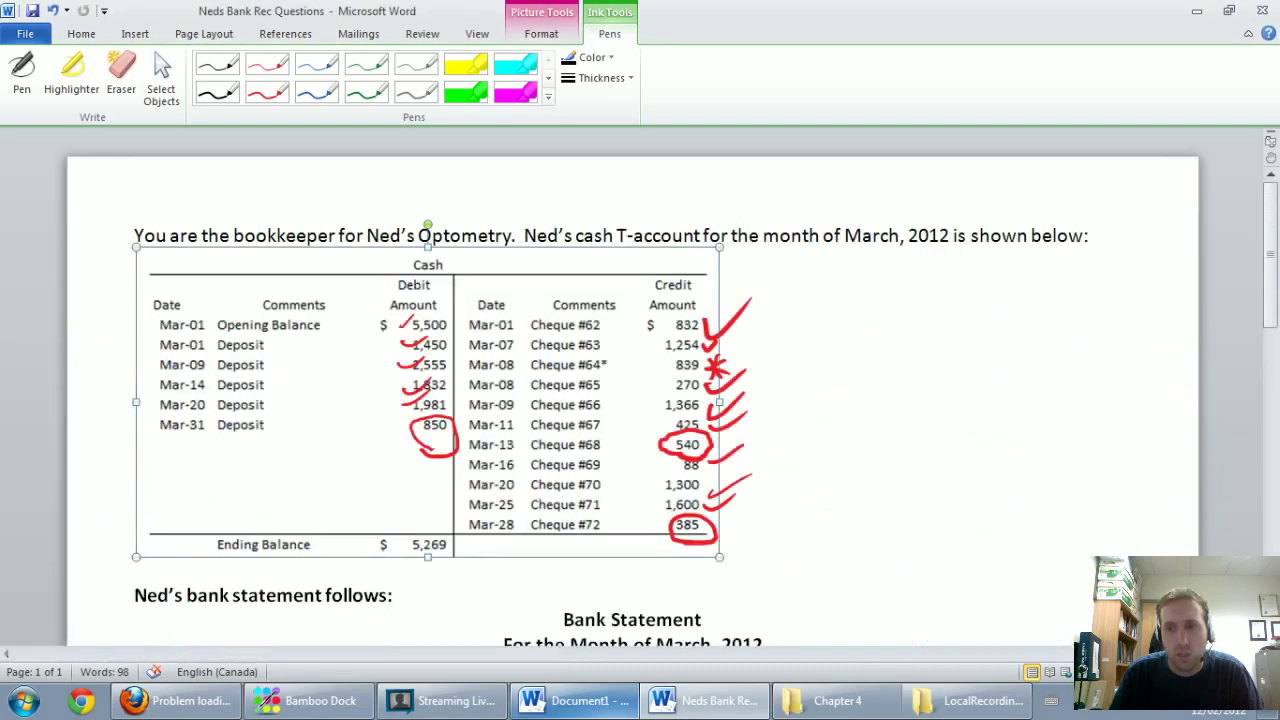
scroll(953, 490, "down", 15)
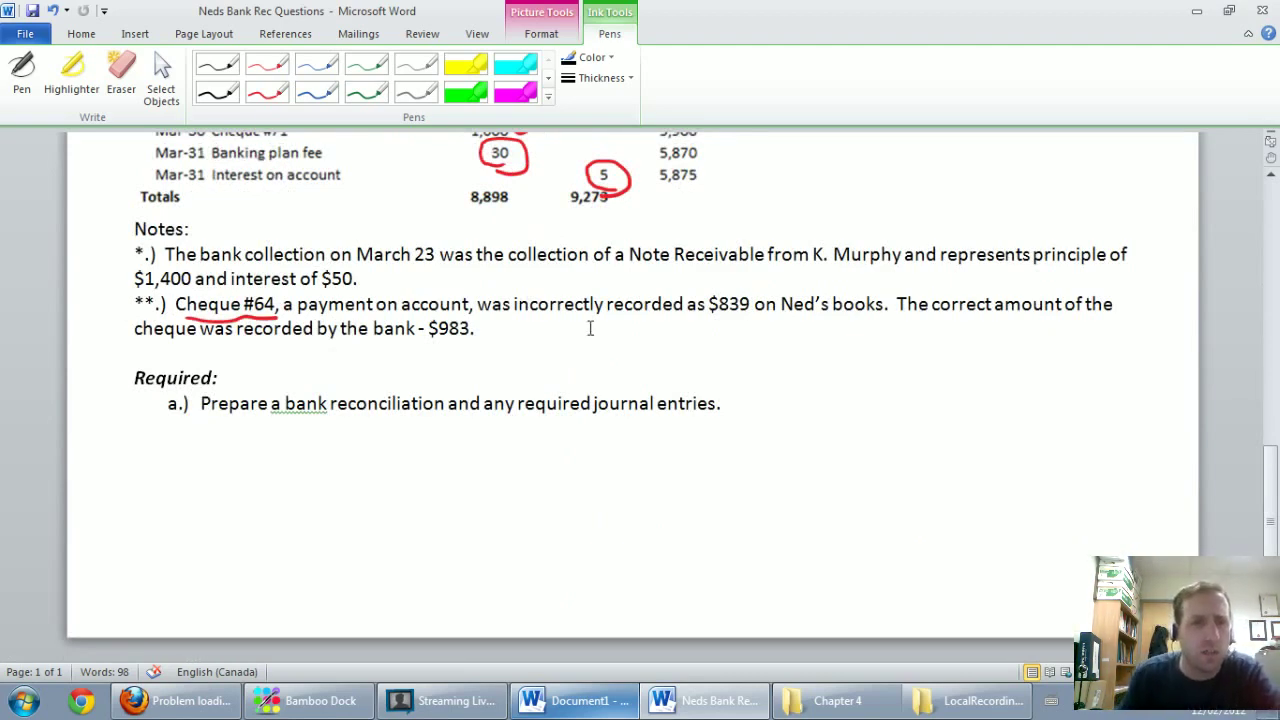
left_click_drag(486, 330, 176, 305)
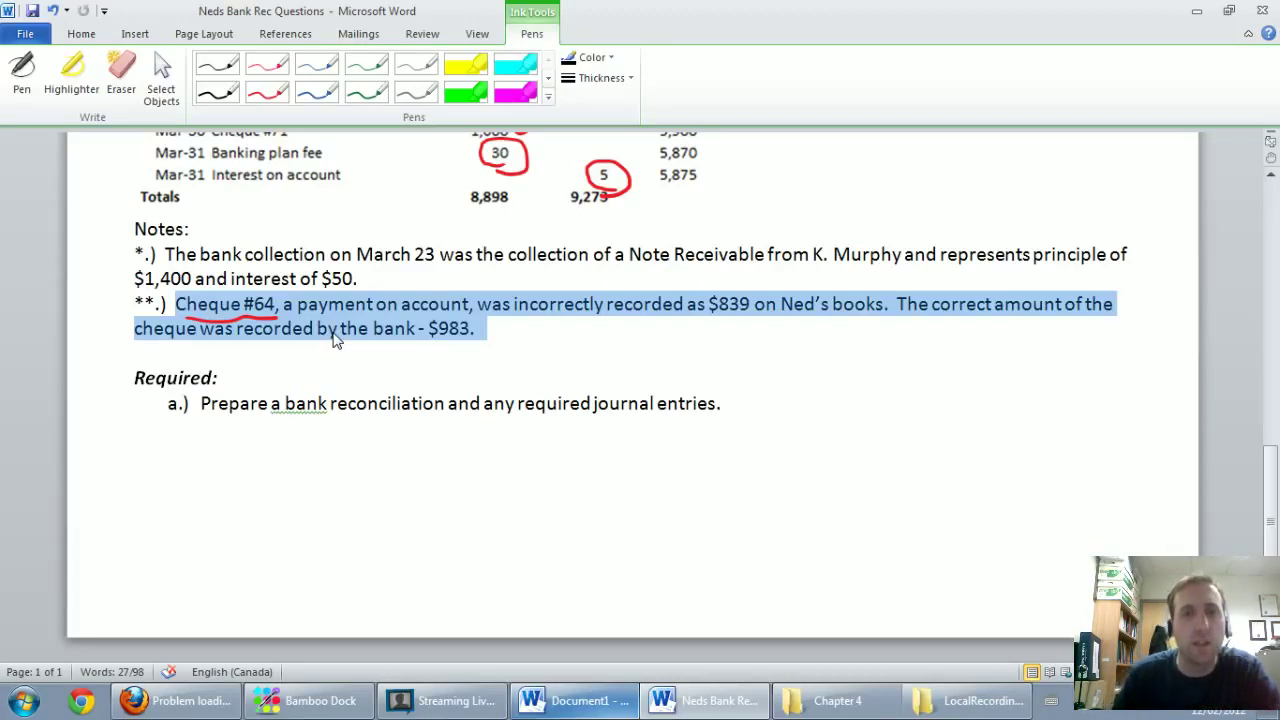
scroll(704, 336, "up", 4)
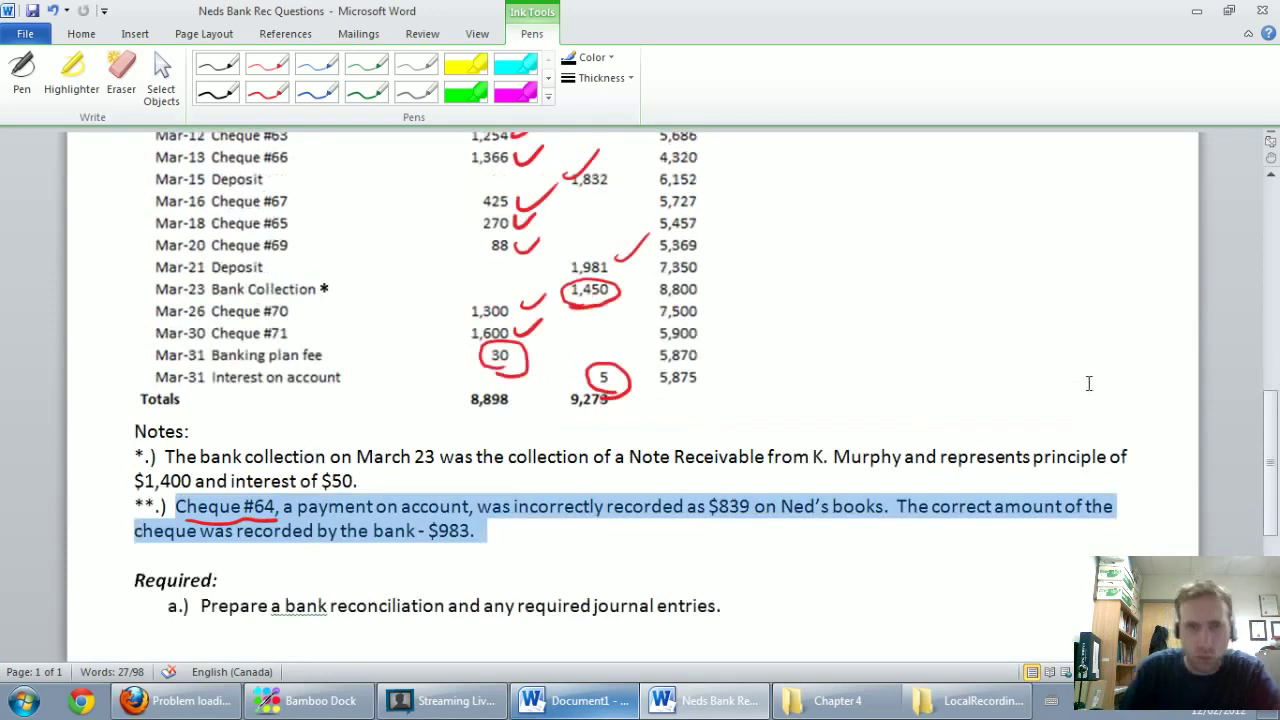
Write 'we did: CR Cash 839' in black ink beside the Cheque #64 note.
left_click(238, 70)
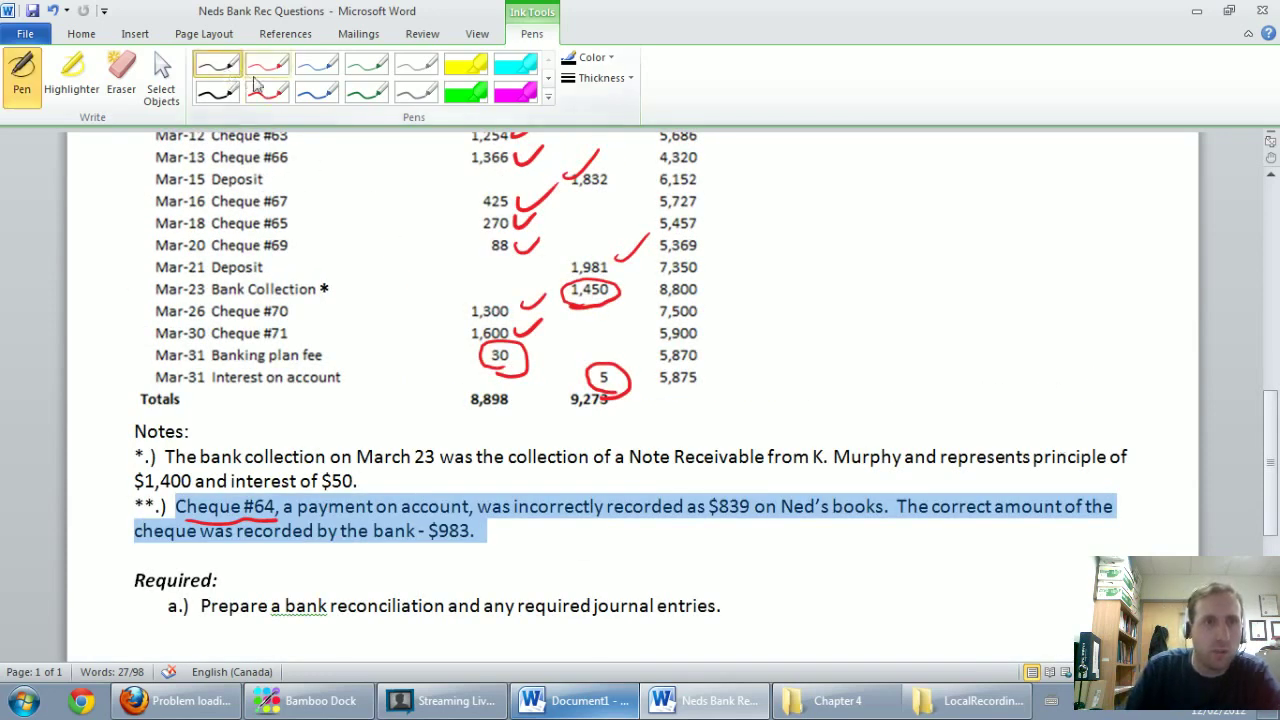
mouse_move(836, 212)
left_mouse_down()
mouse_move(854, 243)
mouse_move(900, 234)
left_mouse_up()
left_click_drag(940, 222, 950, 234)
left_click_drag(962, 206, 977, 238)
mouse_move(1052, 210)
left_mouse_down()
mouse_move(1070, 236)
mouse_move(1104, 236)
left_mouse_up()
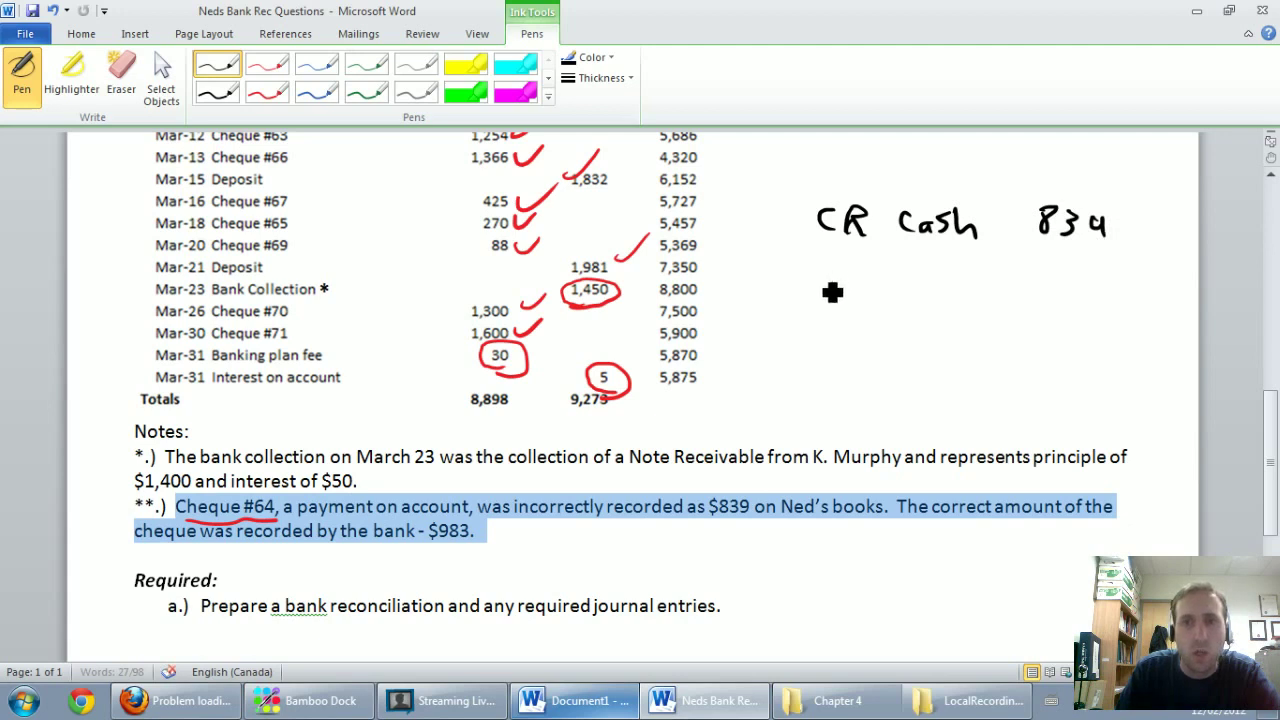
left_click_drag(760, 171, 786, 184)
left_click_drag(796, 180, 812, 188)
mouse_move(828, 176)
left_mouse_down()
mouse_move(830, 155)
mouse_move(838, 186)
left_mouse_up()
left_click_drag(840, 157, 841, 159)
left_click_drag(858, 176, 860, 152)
Add an underlined 'we should' heading with CR Cash 983 beneath it.
left_click_drag(762, 196, 862, 190)
mouse_move(752, 272)
left_mouse_down()
mouse_move(891, 294)
mouse_move(957, 286)
mouse_move(1005, 304)
left_mouse_up()
left_click_drag(762, 304, 948, 322)
mouse_move(852, 342)
left_mouse_down()
mouse_move(843, 360)
mouse_move(915, 372)
mouse_move(950, 356)
mouse_move(942, 372)
mouse_move(964, 372)
left_mouse_up()
mouse_move(1048, 340)
left_mouse_down()
mouse_move(1044, 366)
mouse_move(1106, 358)
mouse_move(1096, 372)
left_mouse_up()
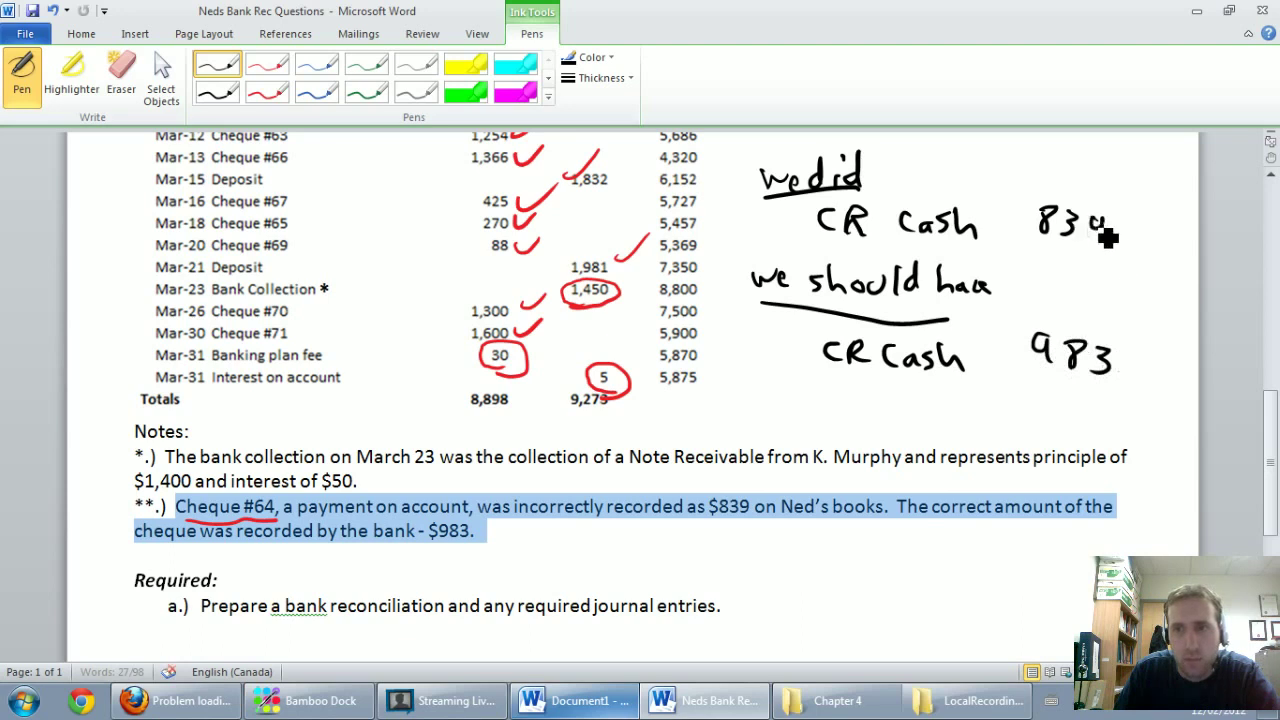
Touch up 839, underline 983, and write Difference 144 below.
left_click_drag(1104, 216, 1104, 238)
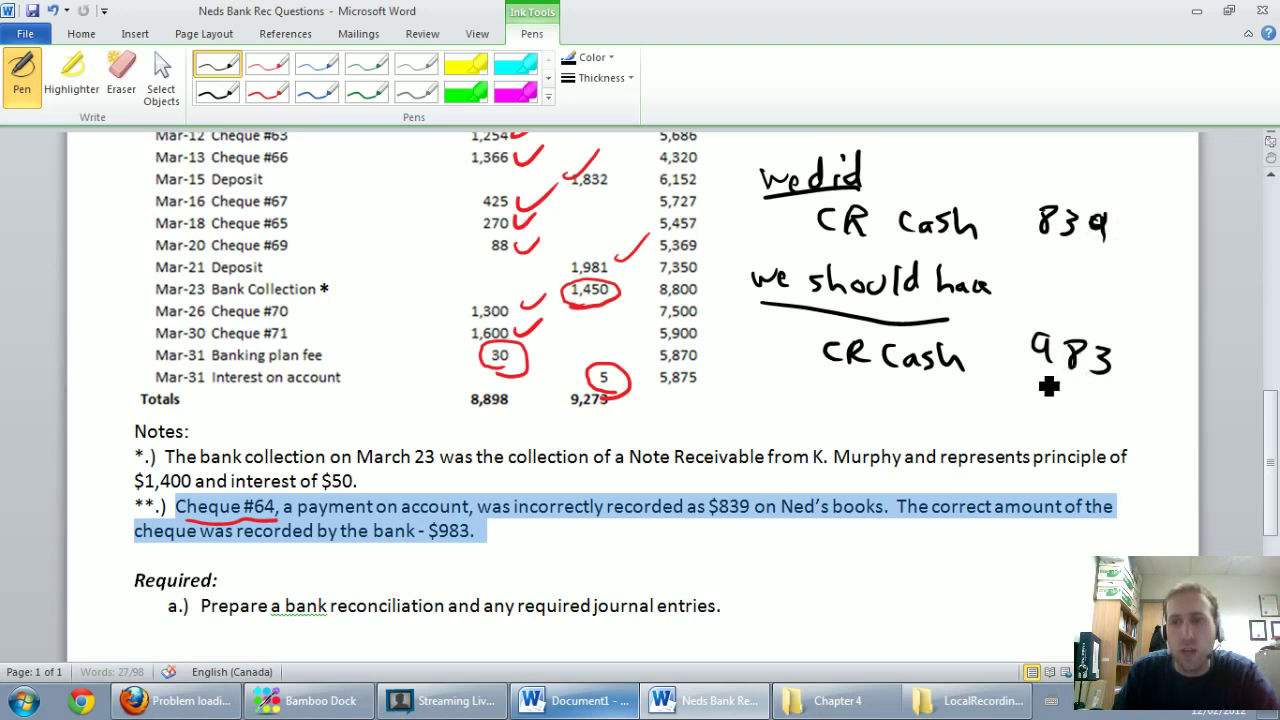
left_click_drag(1022, 378, 1112, 390)
left_click_drag(806, 400, 804, 430)
mouse_move(806, 398)
left_mouse_down()
mouse_move(810, 430)
mouse_move(947, 431)
left_mouse_up()
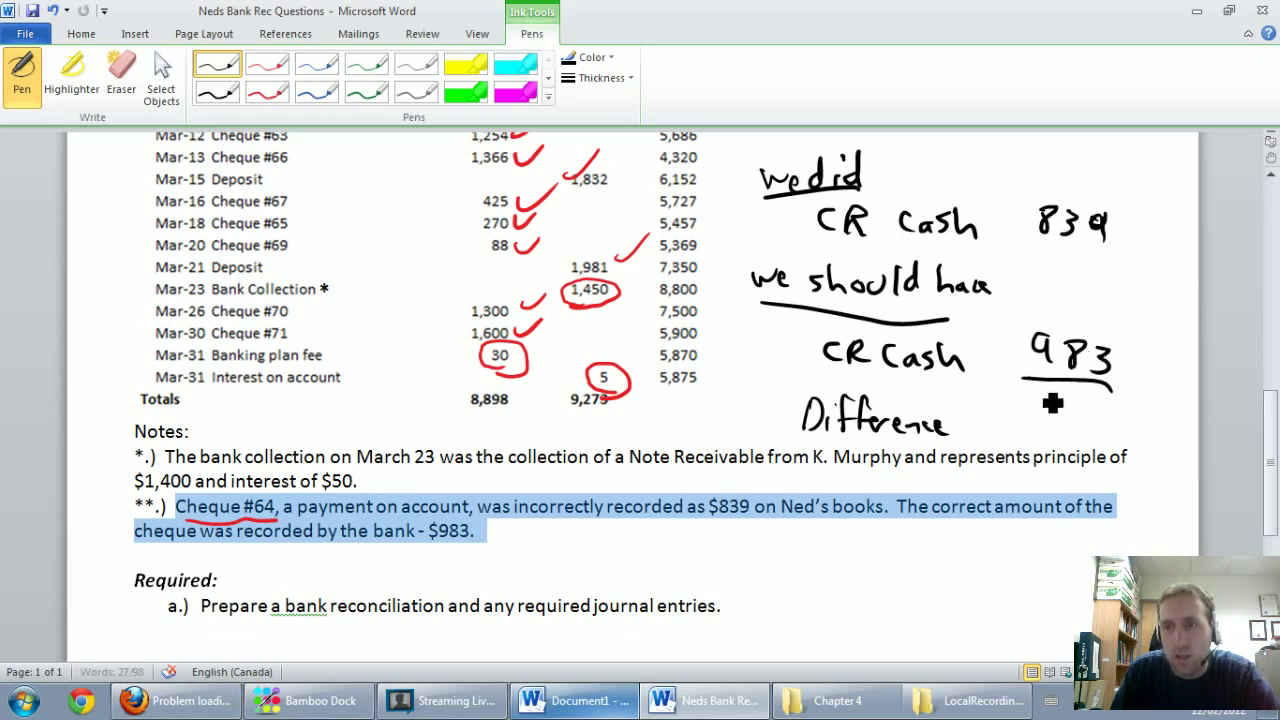
mouse_move(1040, 390)
left_mouse_down()
mouse_move(1041, 410)
mouse_move(1090, 400)
mouse_move(1119, 428)
left_mouse_up()
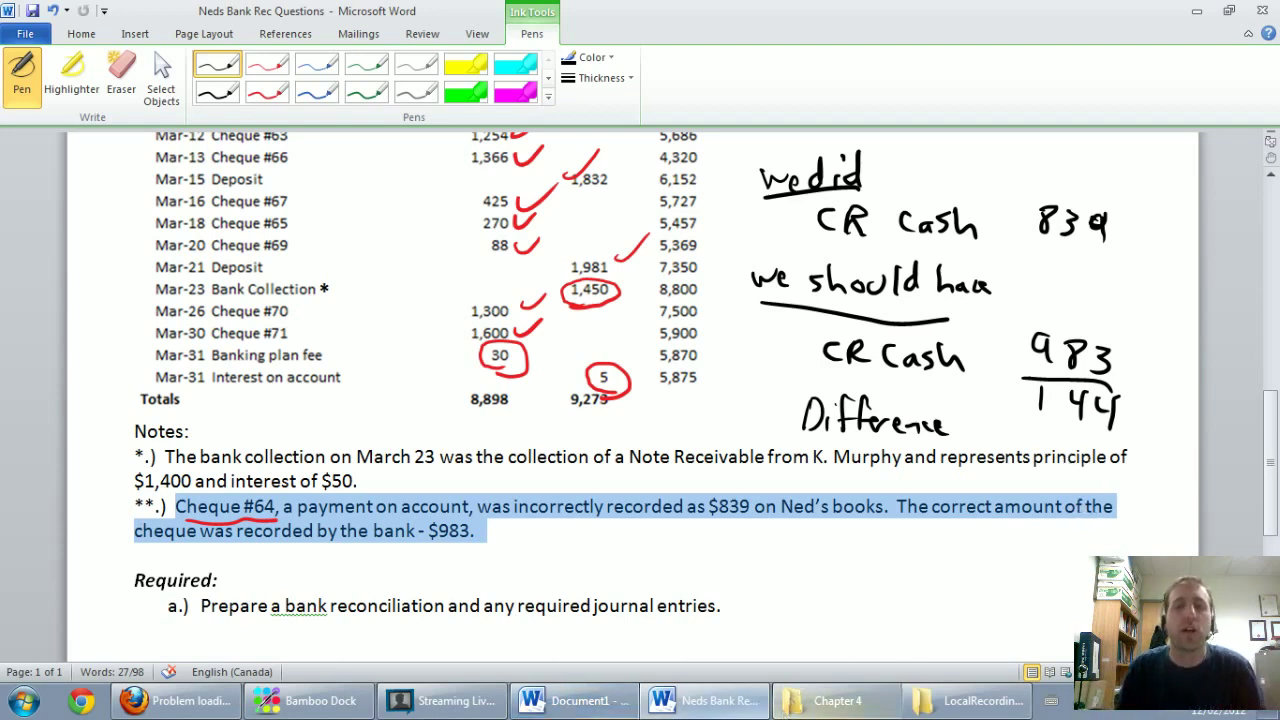
Ink 'Bookkeeper's error (144)' on the book side and rule a line beneath the adjustments.
left_click(583, 700)
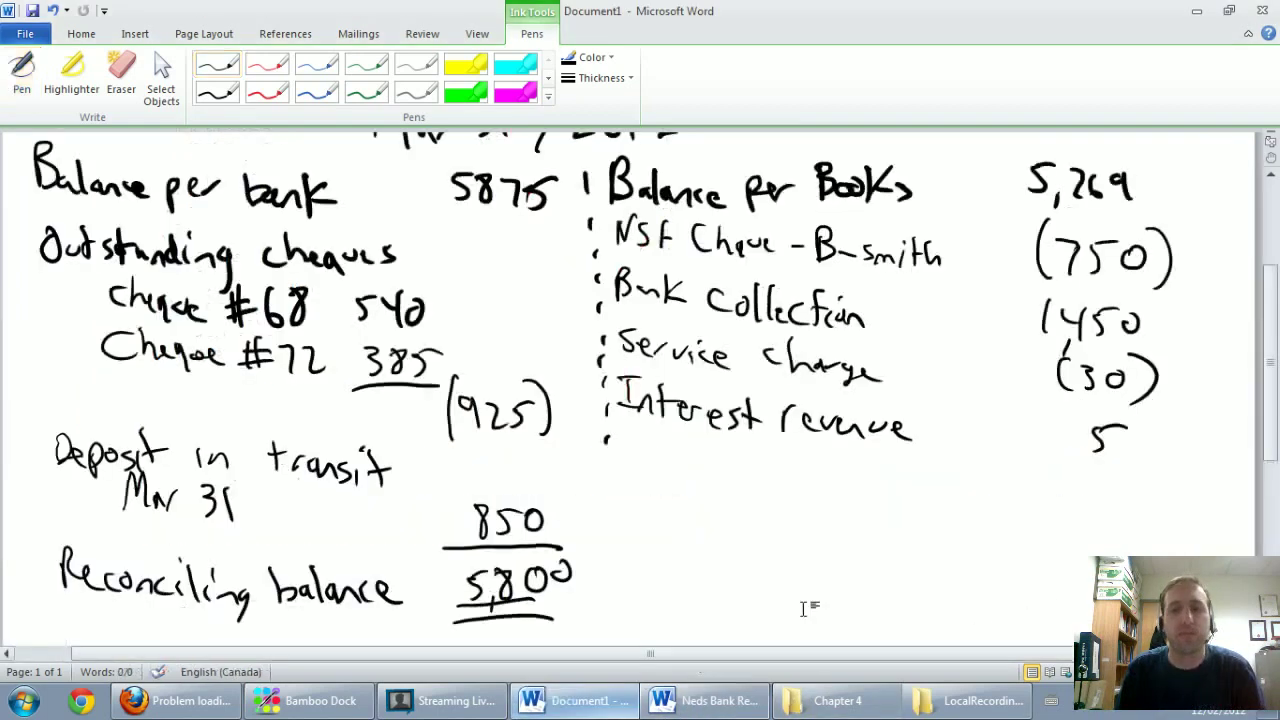
left_click(217, 65)
mouse_move(622, 436)
left_mouse_down()
mouse_move(622, 454)
mouse_move(650, 452)
mouse_move(677, 477)
mouse_move(700, 457)
mouse_move(766, 491)
mouse_move(932, 495)
left_mouse_up()
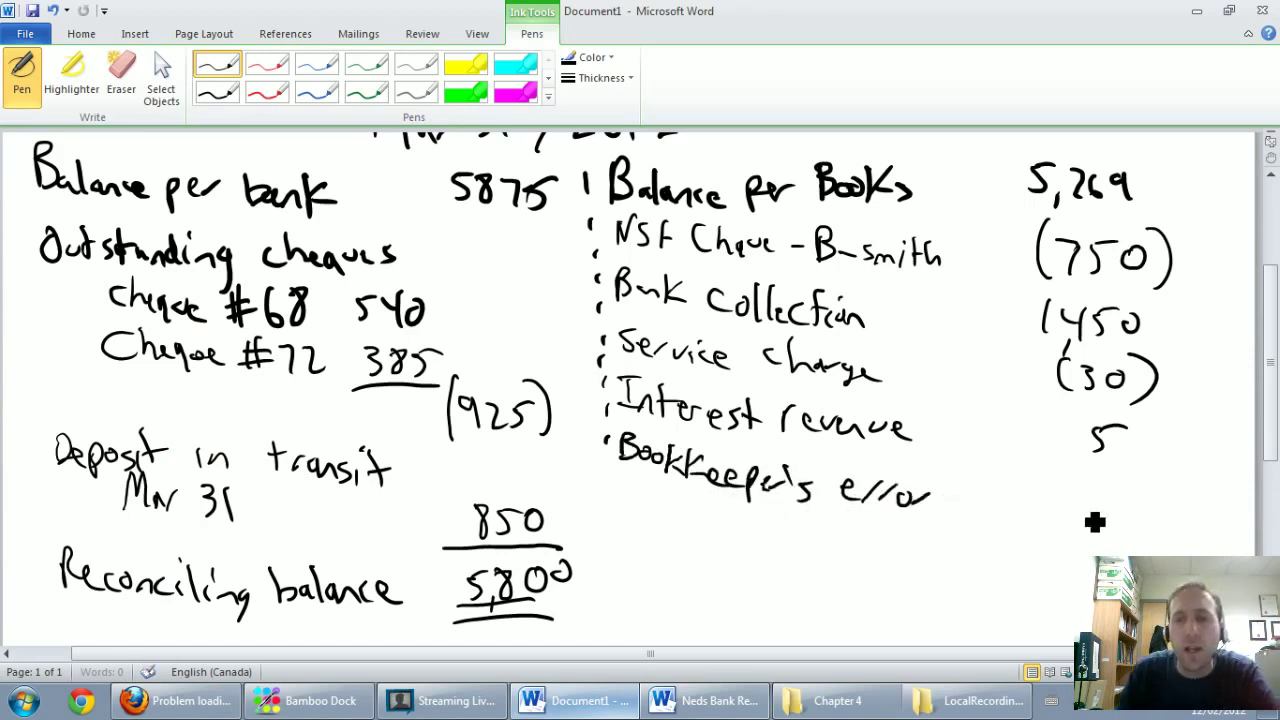
mouse_move(1052, 478)
left_mouse_down()
mouse_move(1049, 517)
mouse_move(1110, 506)
left_mouse_up()
mouse_move(1102, 486)
left_mouse_down()
mouse_move(1106, 516)
mouse_move(1172, 525)
left_mouse_up()
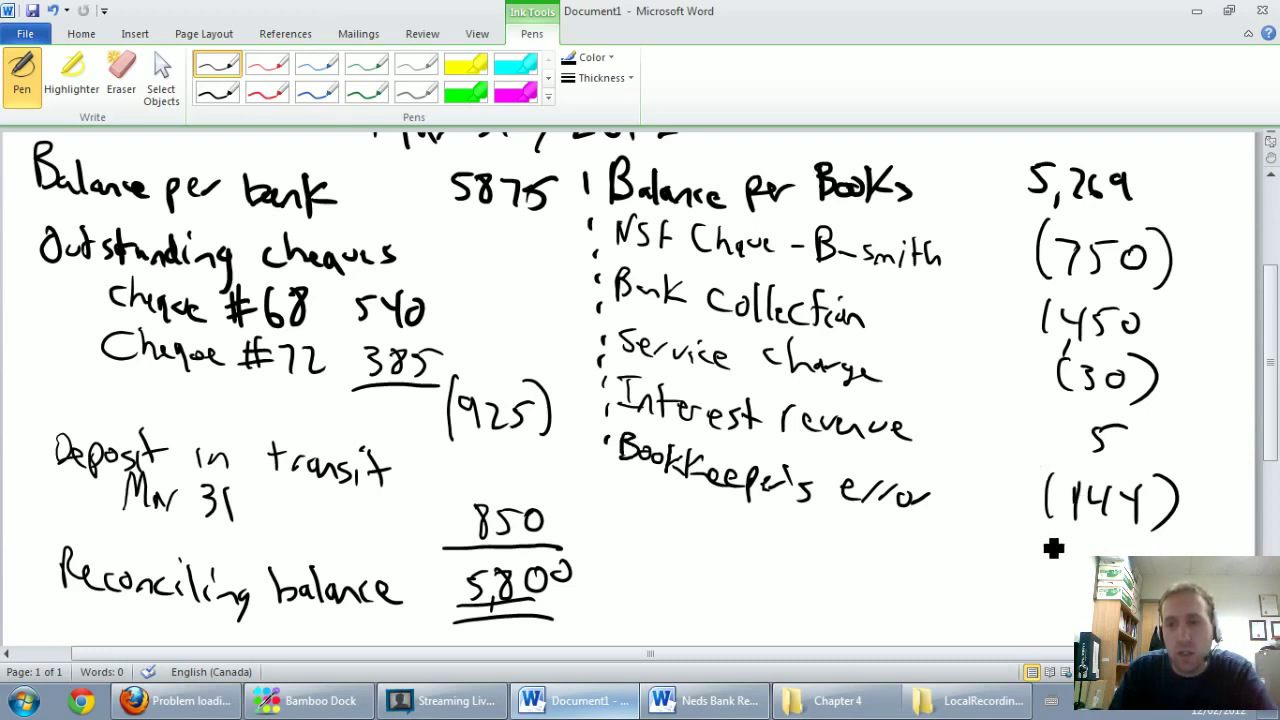
left_click_drag(1028, 540, 1168, 543)
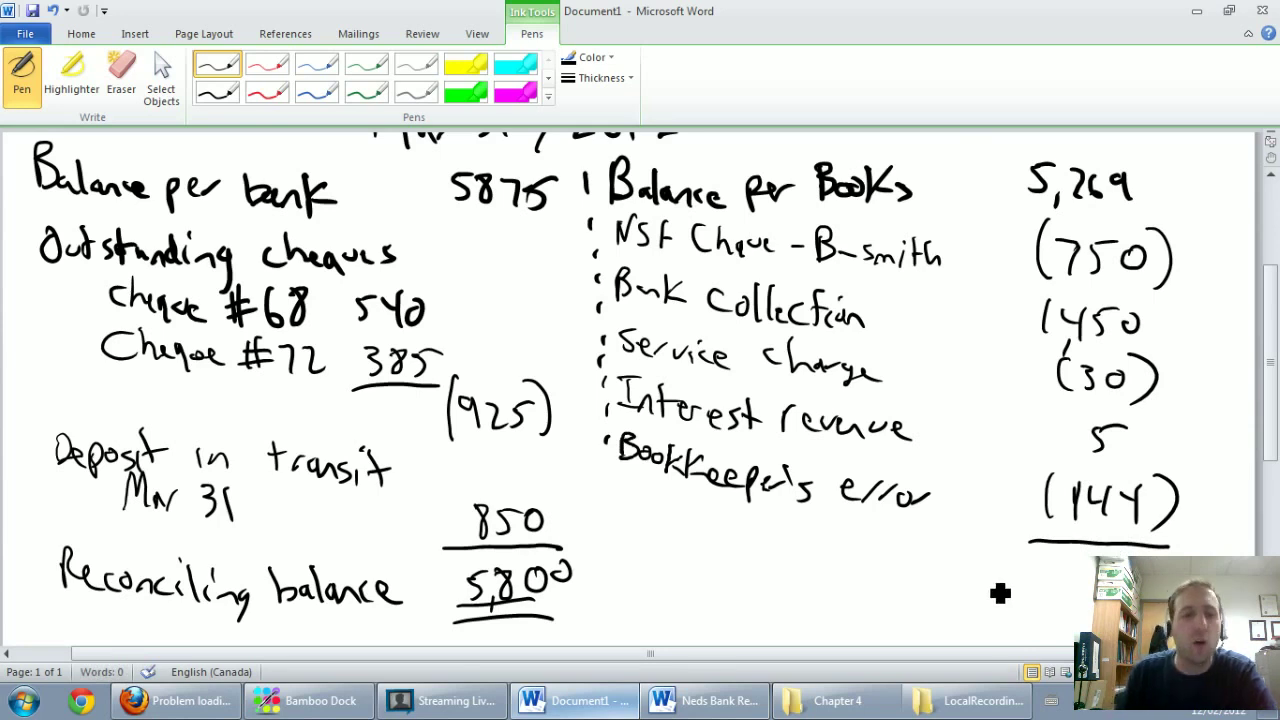
Launch Calculator from the Start search, closing CaseWare that opened by mistake.
left_click(24, 700)
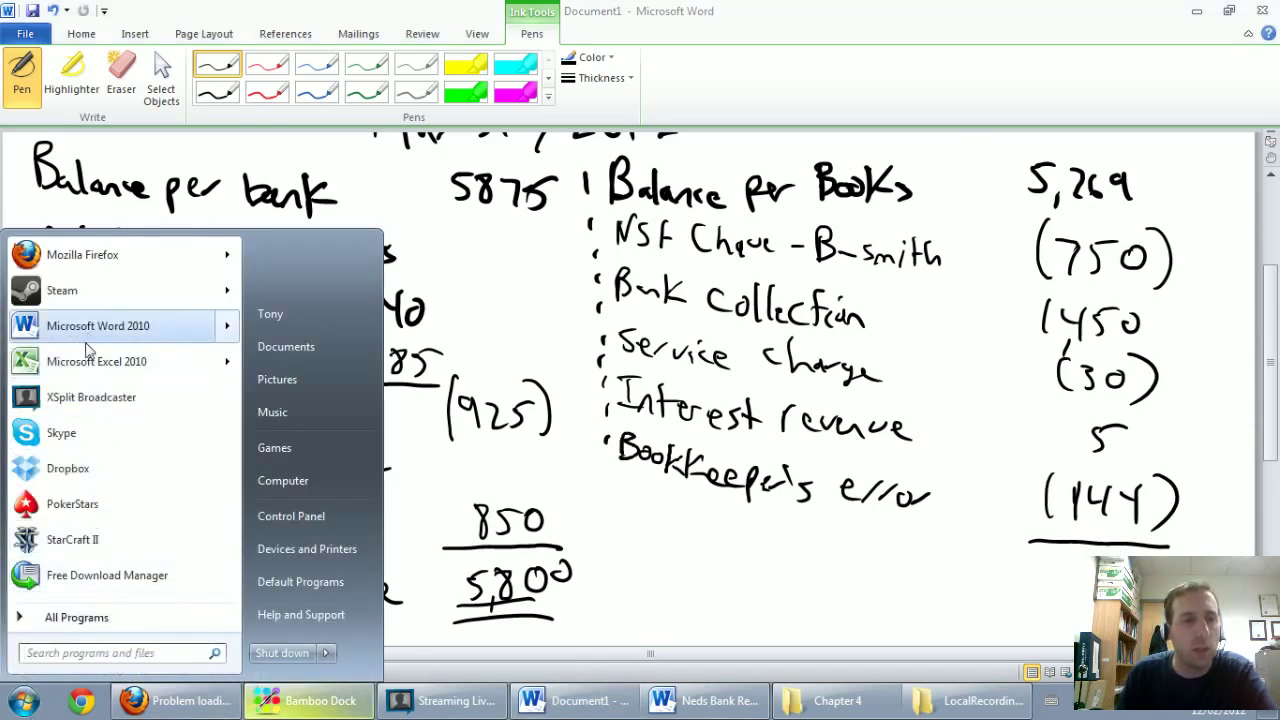
left_click(83, 653)
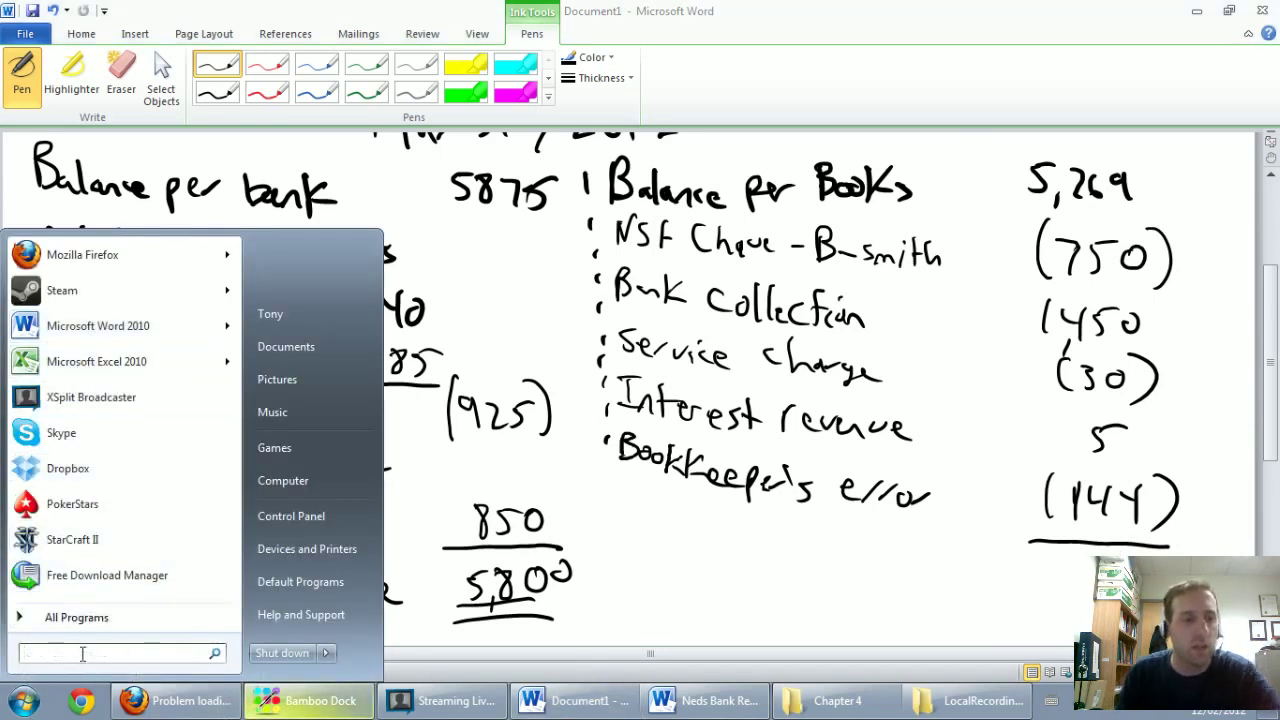
type("ca;c")
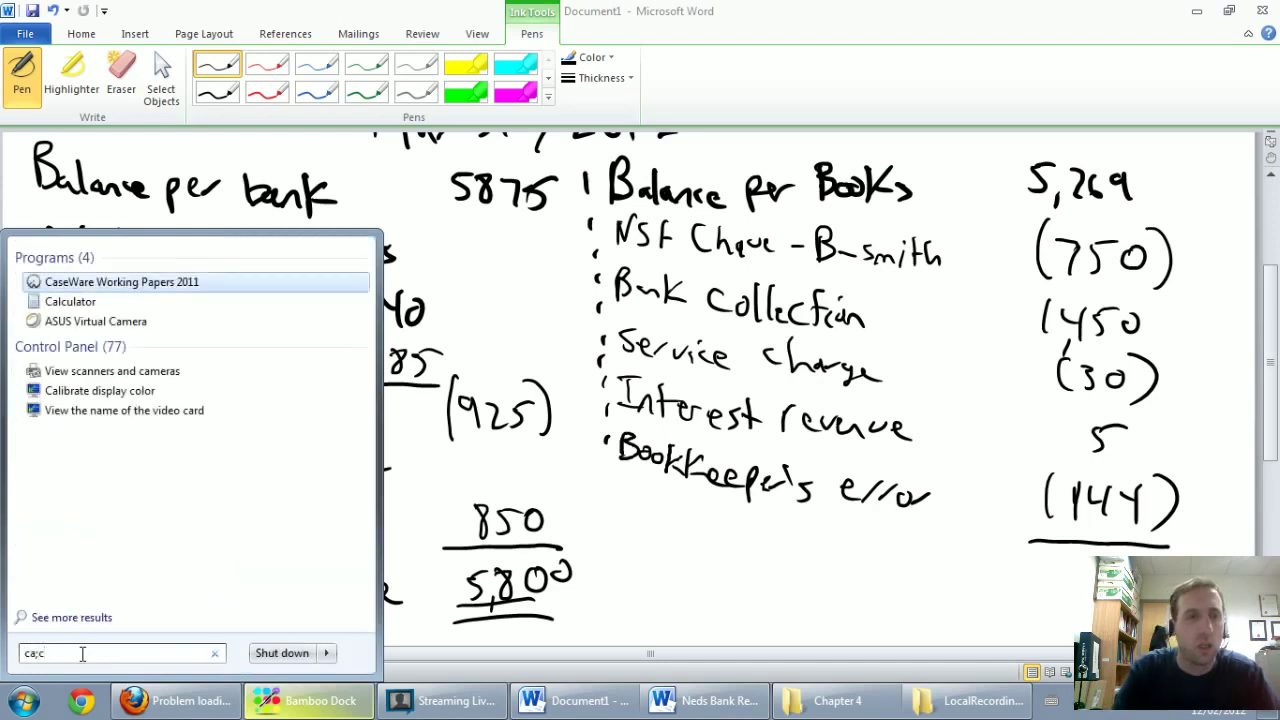
key("Escape")
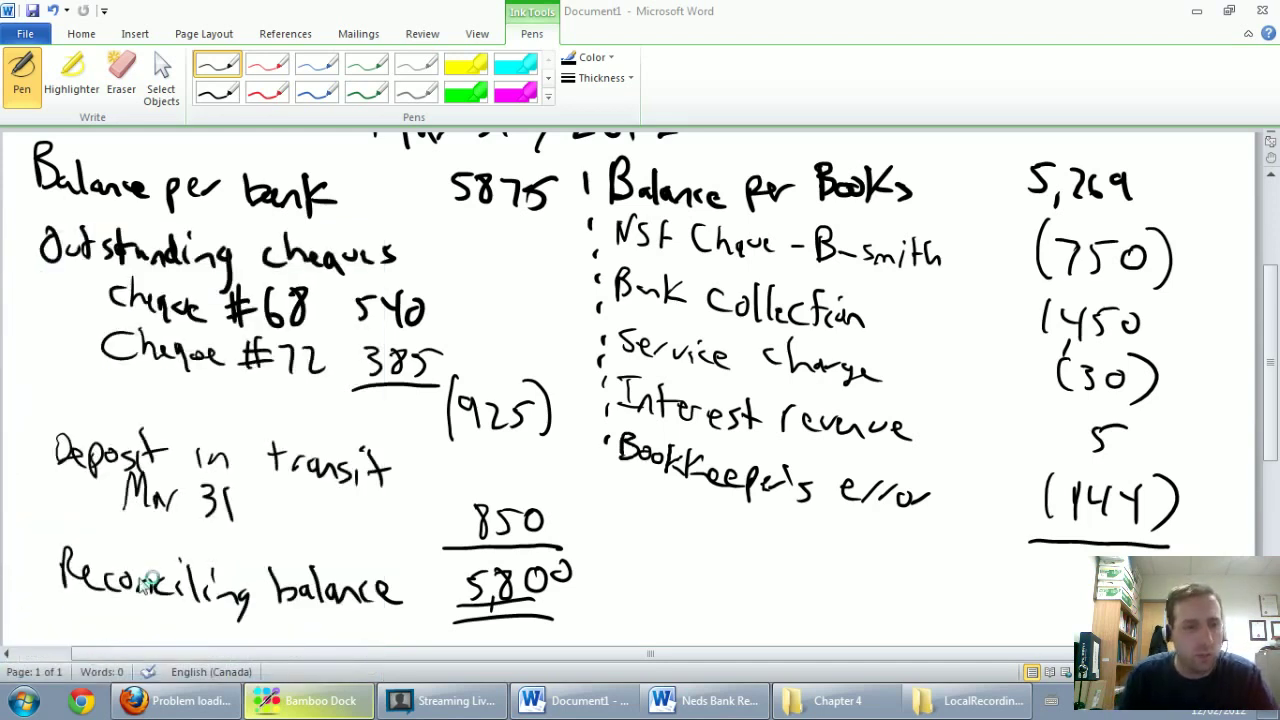
left_click(26, 701)
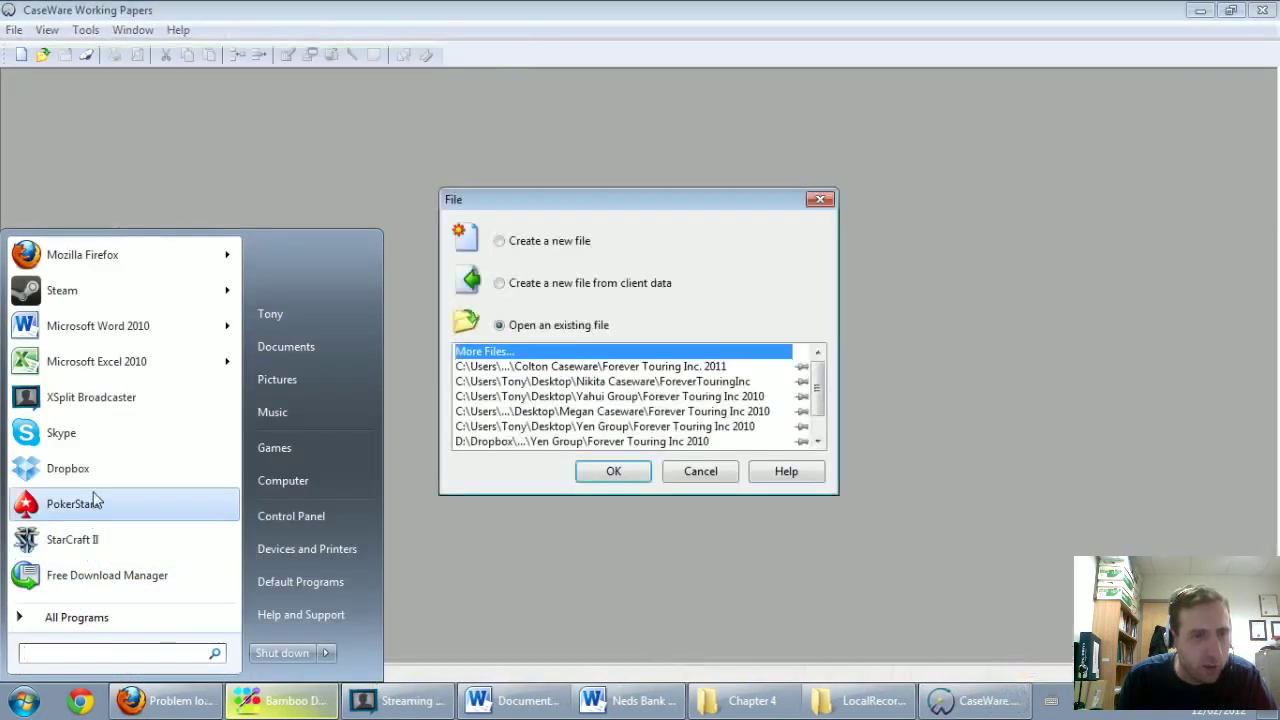
left_click(700, 471)
left_click(1262, 10)
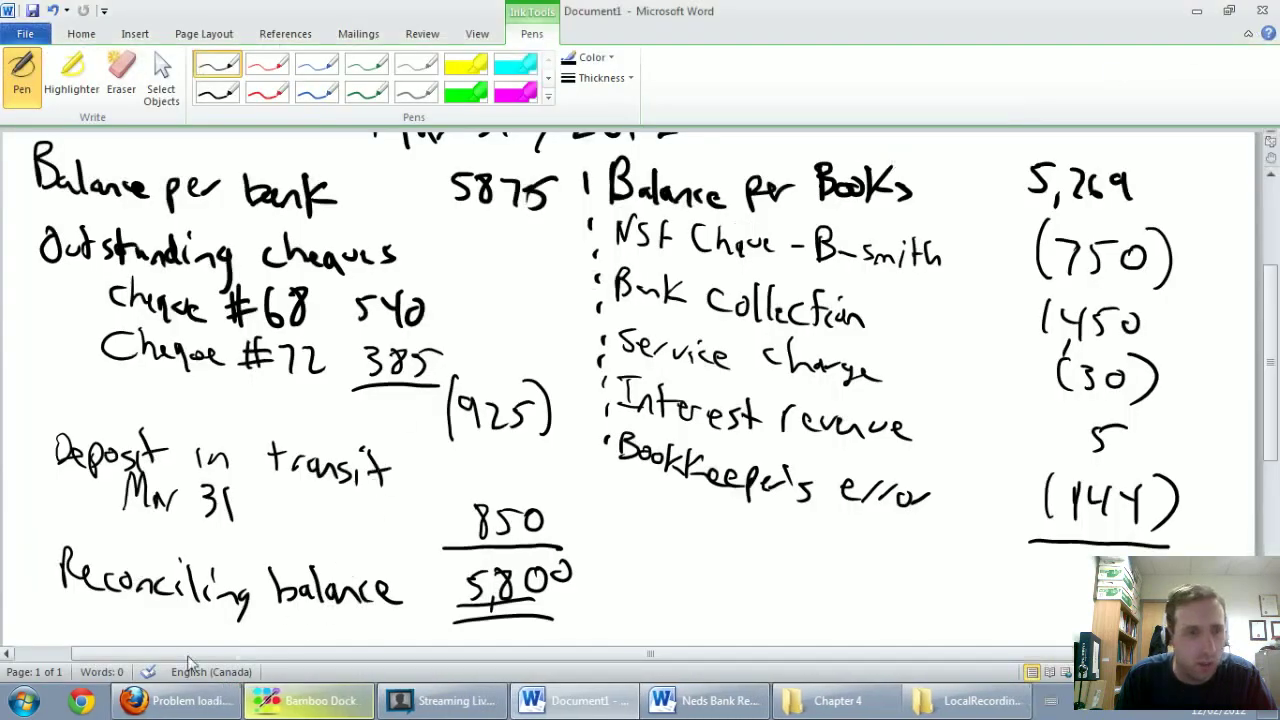
left_click(24, 700)
type("calc")
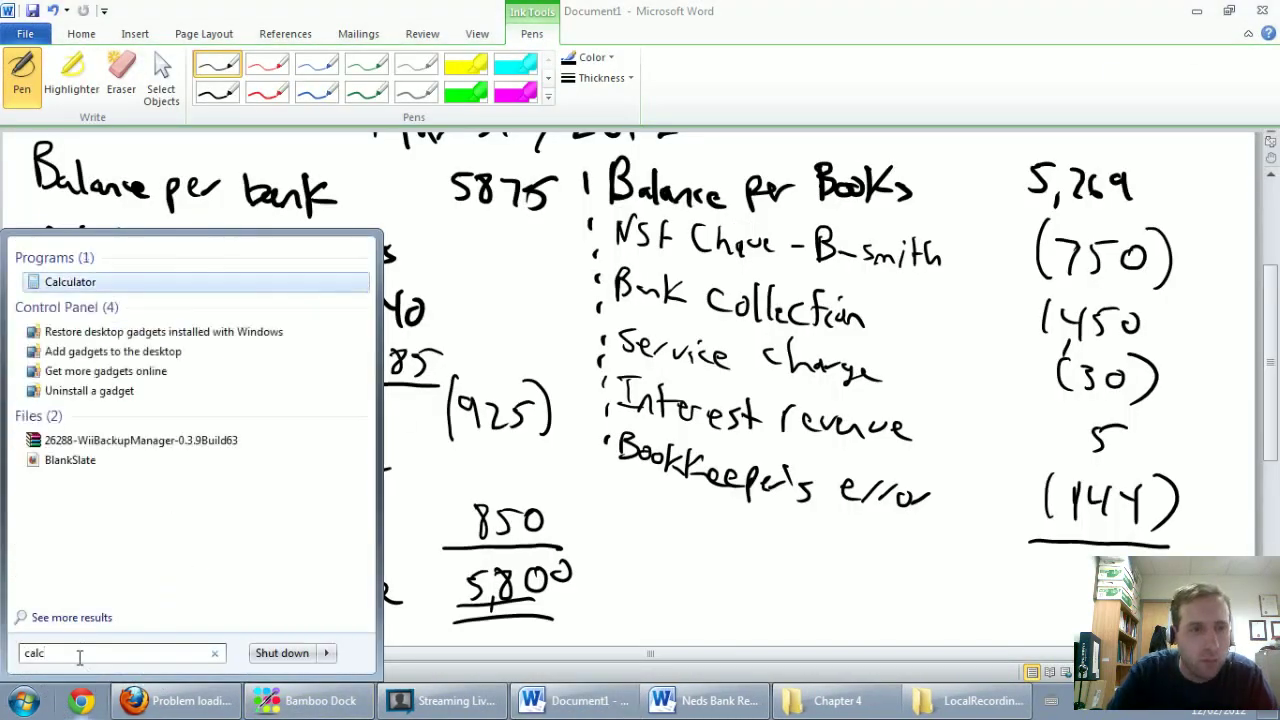
key("Return")
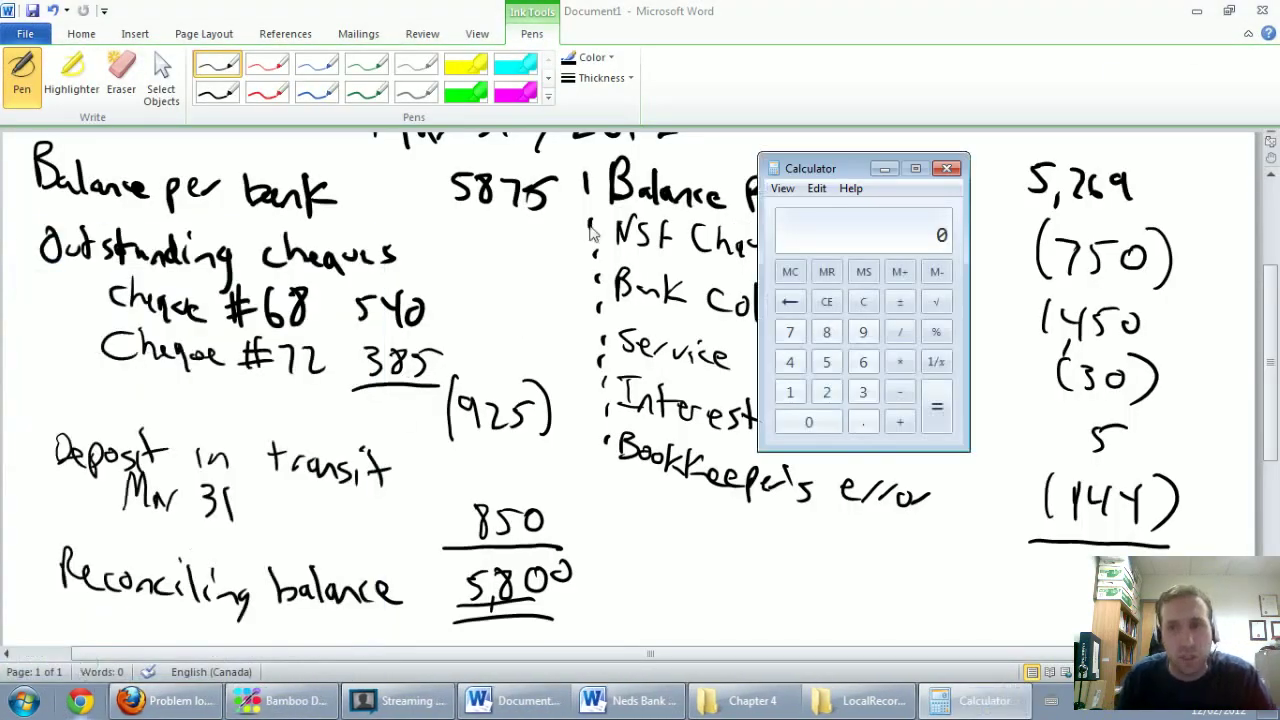
Compute 5269-750+1450-30+5-144 in Calculator to get 5800, then return to Word.
left_click_drag(826, 168, 466, 194)
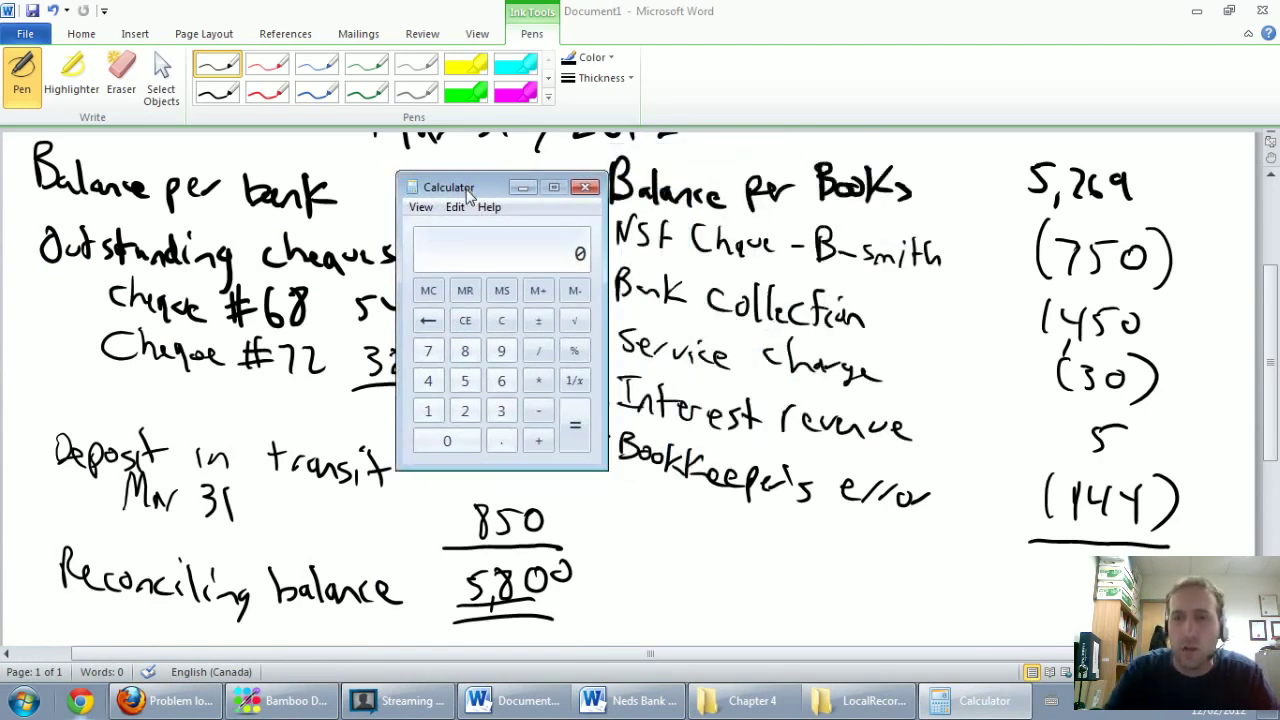
type("5269-75")
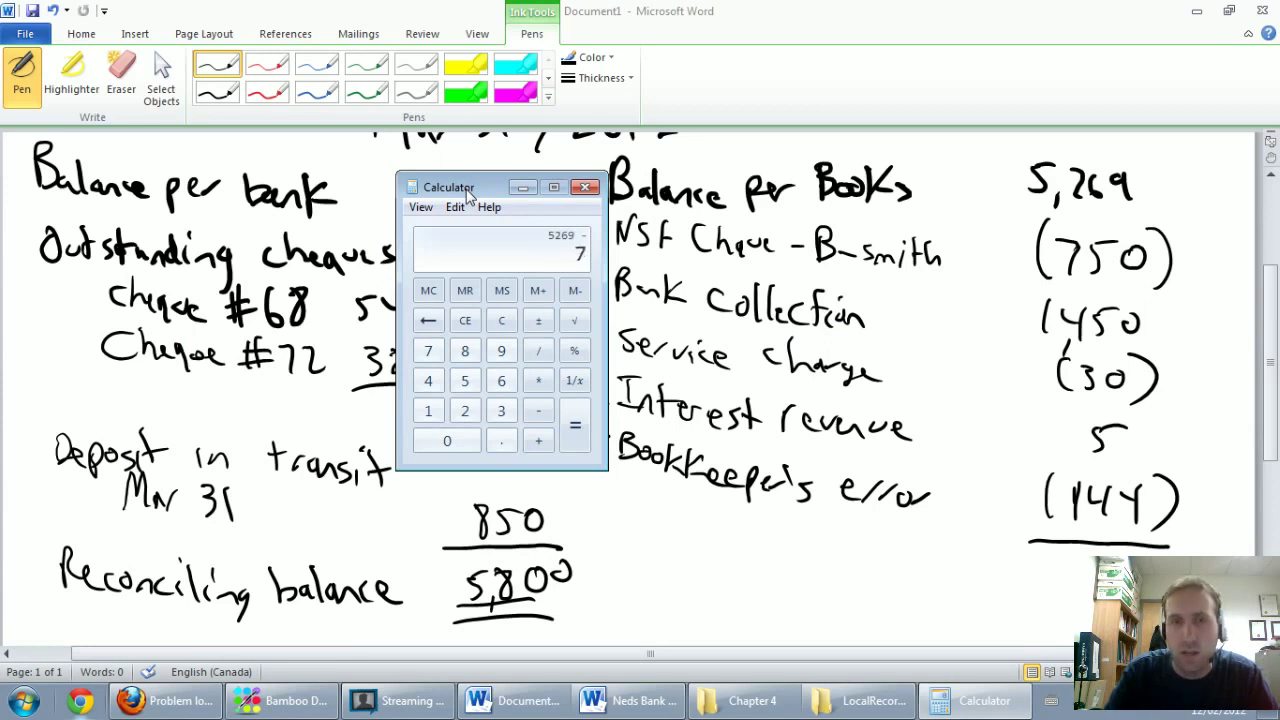
type("0+1450")
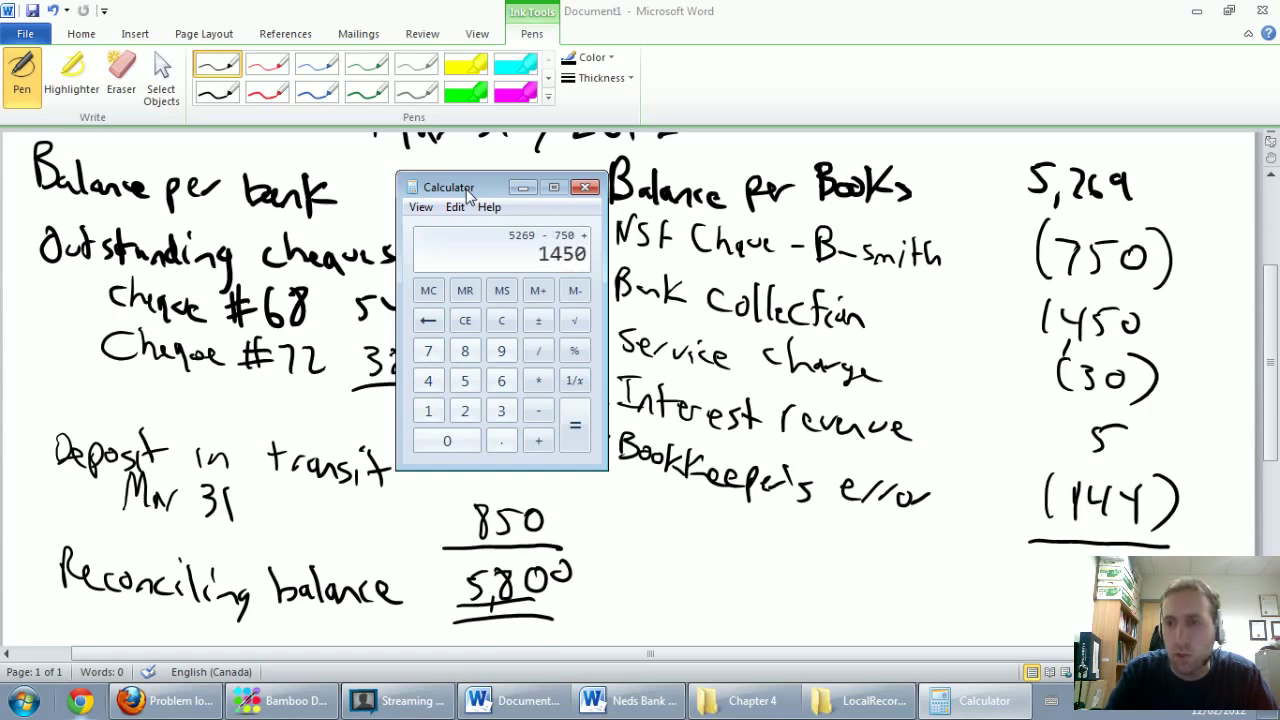
type("+3")
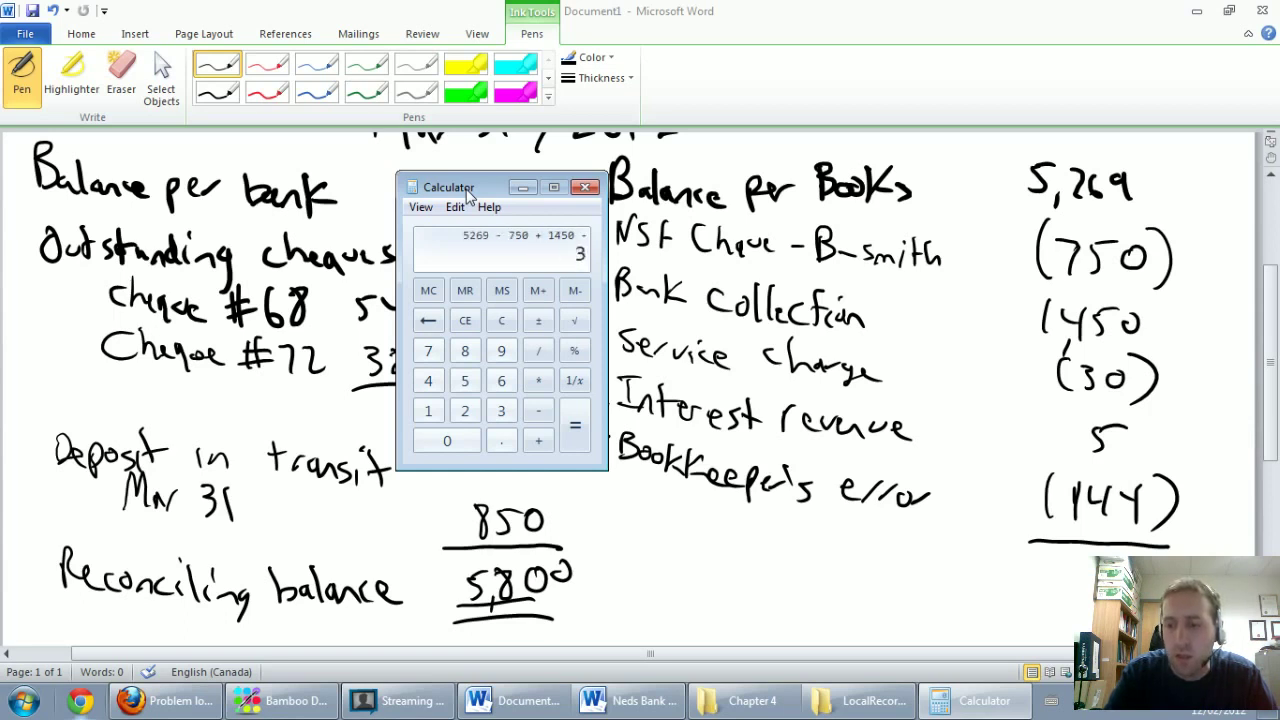
type("0+")
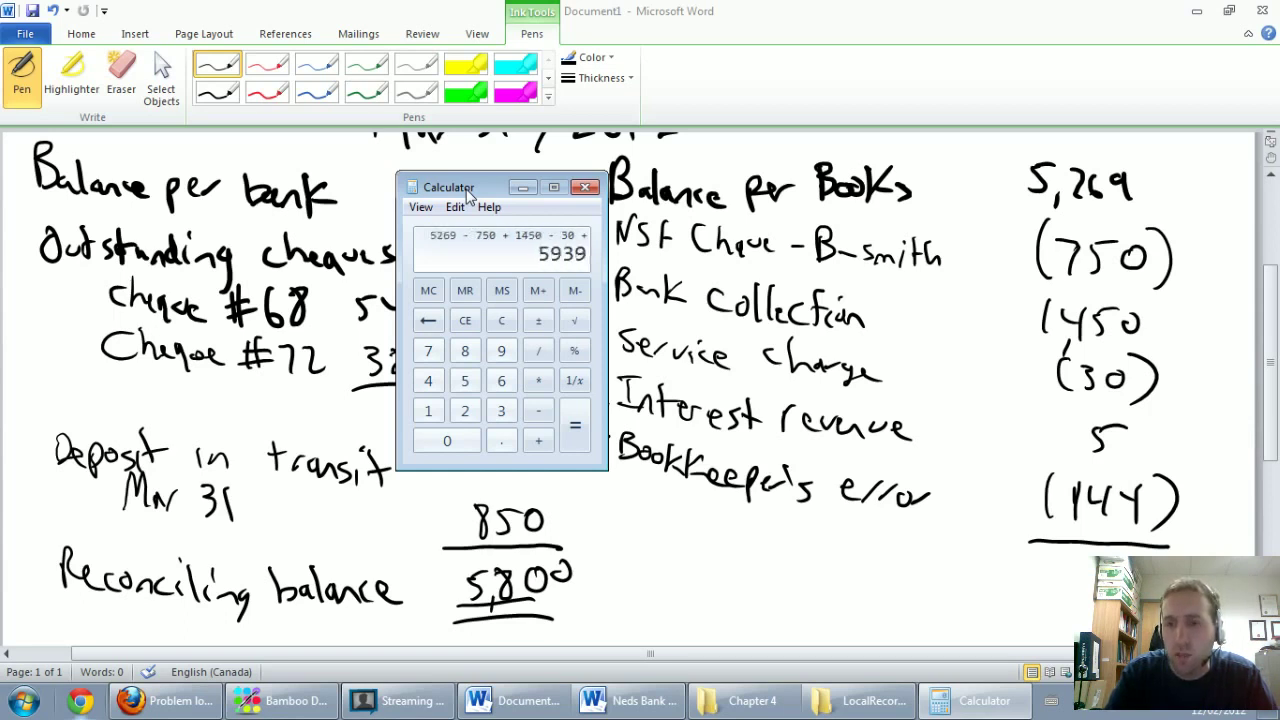
type("5+")
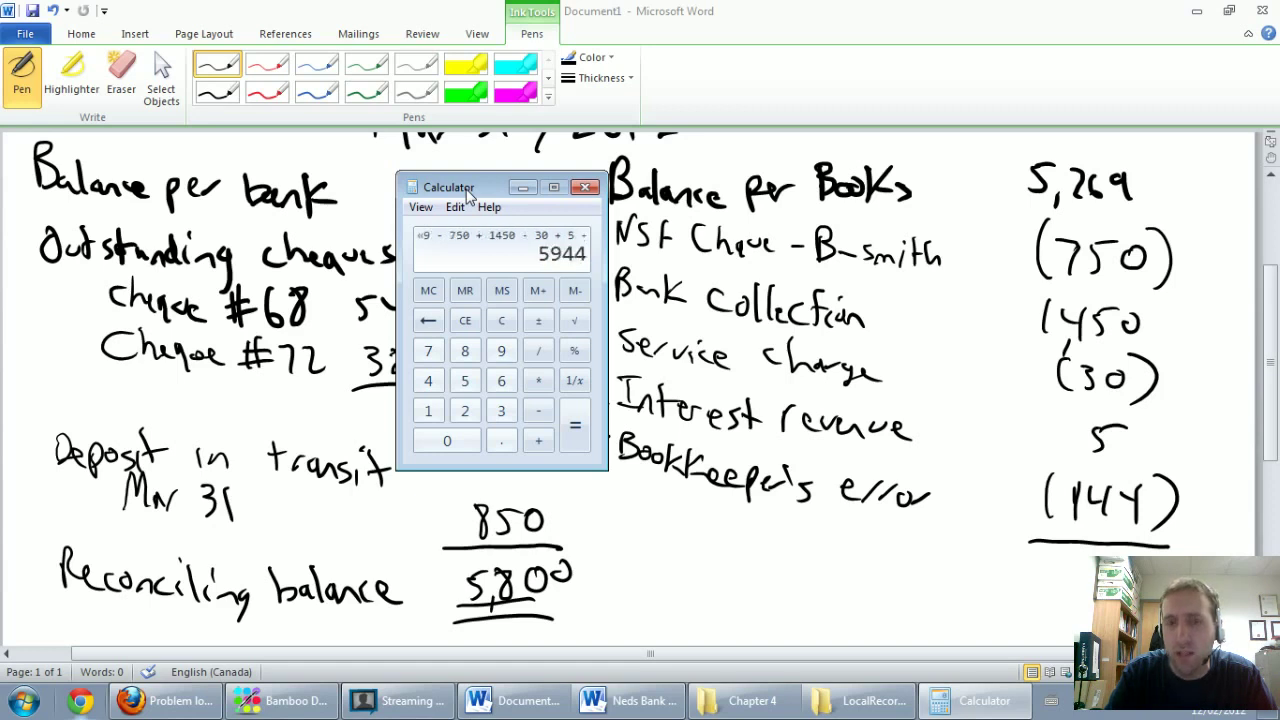
type("144")
key("Return")
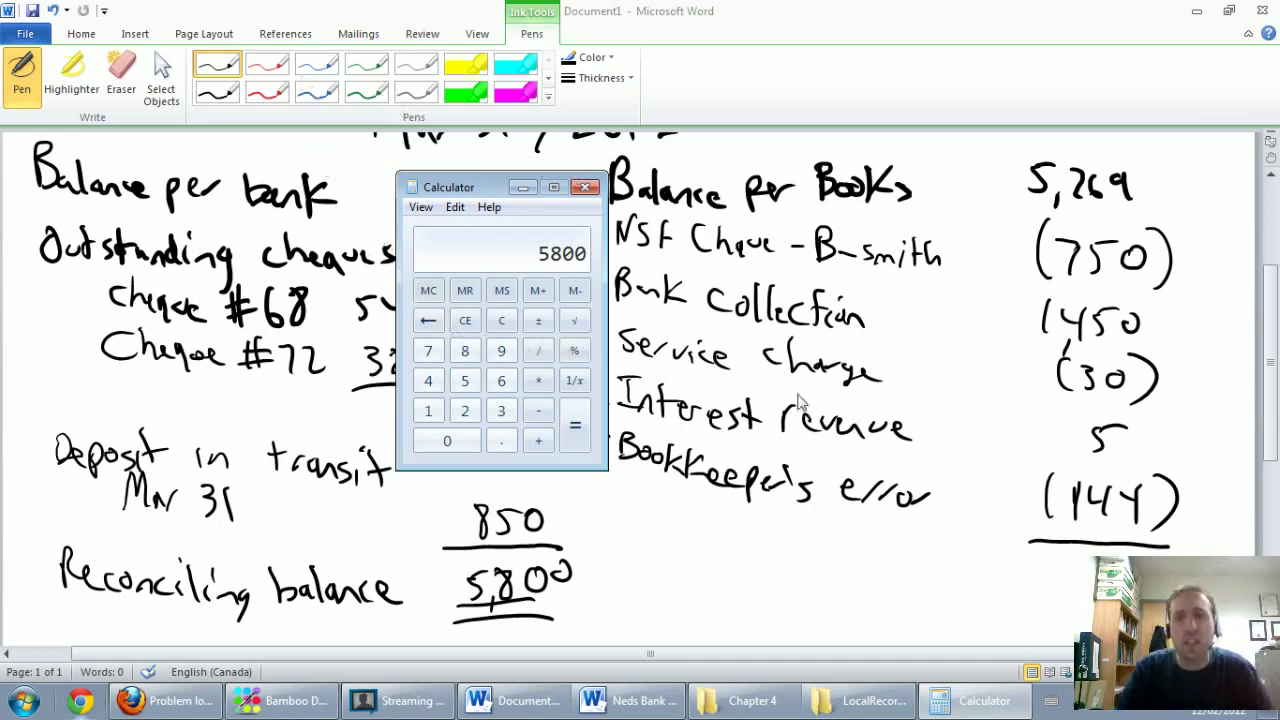
left_click(924, 466)
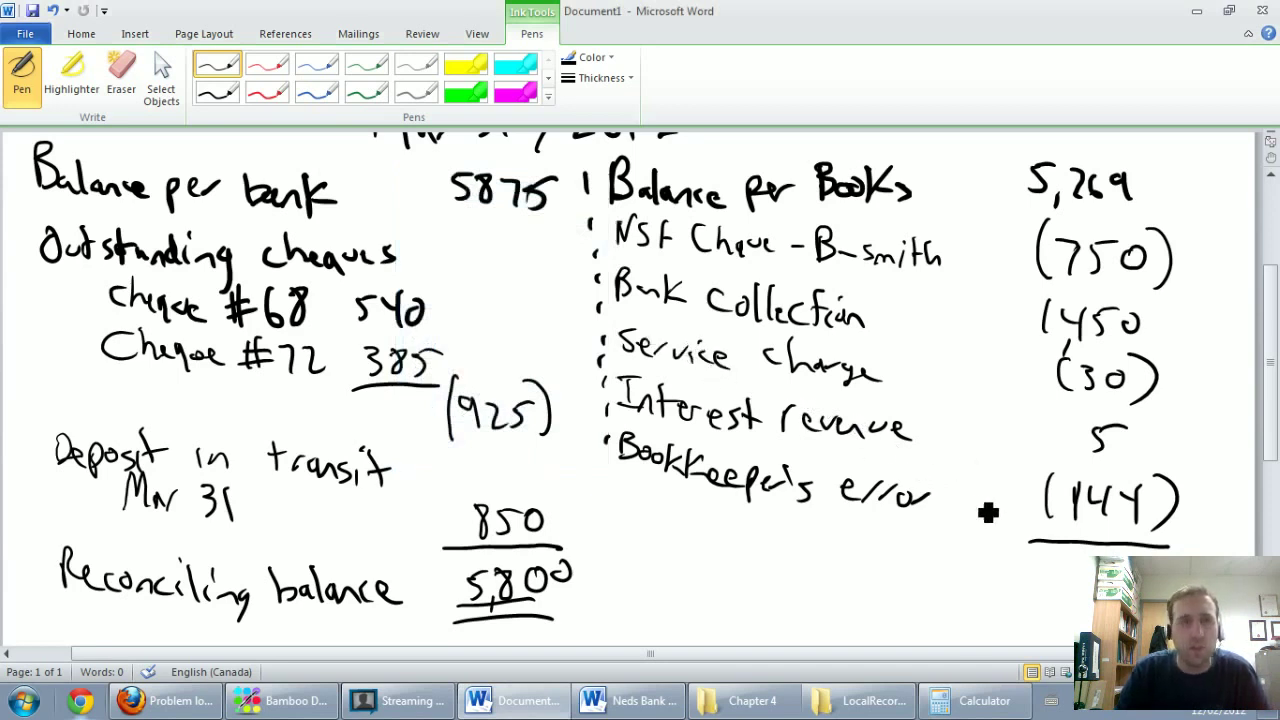
Write the books total, arrow it to the bank side's 5,800, and label it Reconciling balance.
mouse_move(1057, 576)
left_mouse_down()
mouse_move(1049, 563)
mouse_move(1068, 560)
mouse_move(1065, 608)
mouse_move(1072, 594)
mouse_move(849, 634)
mouse_move(570, 623)
mouse_move(566, 634)
left_mouse_up()
left_click_drag(1008, 618, 1000, 600)
mouse_move(692, 555)
left_mouse_down()
mouse_move(666, 571)
mouse_move(709, 566)
mouse_move(737, 580)
mouse_move(789, 563)
mouse_move(840, 597)
left_mouse_up()
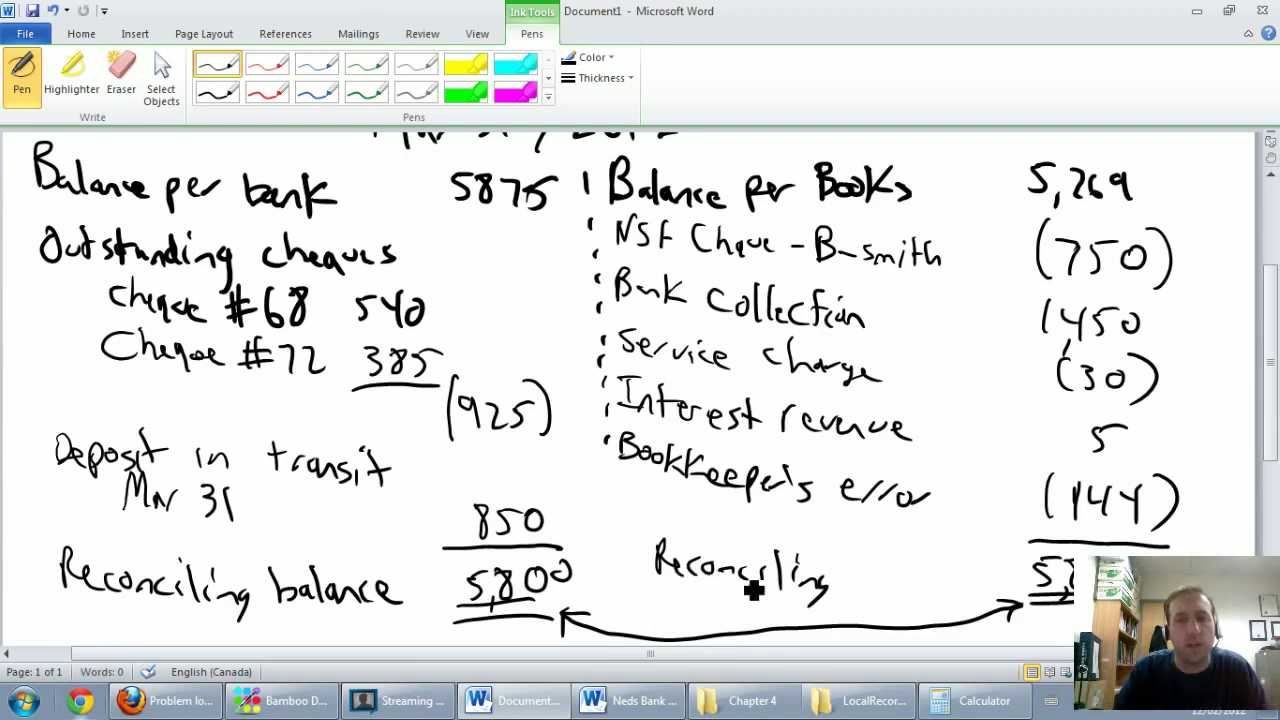
mouse_move(855, 556)
left_mouse_down()
mouse_move(860, 600)
mouse_move(971, 597)
left_mouse_up()
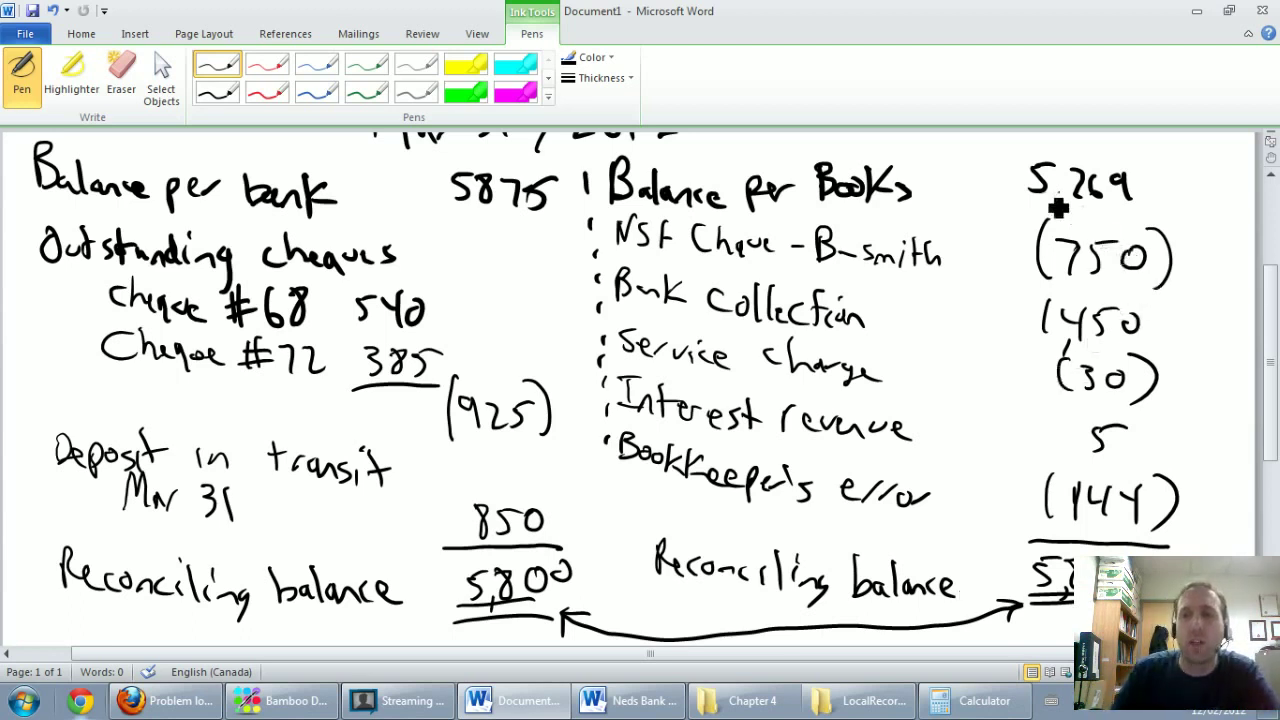
Box the 5,269 book balance and number the NSF cheque 1 and the bank collection 2.
left_click_drag(1030, 203, 1142, 205)
mouse_move(1016, 205)
left_mouse_down()
mouse_move(1014, 152)
mouse_move(1120, 150)
mouse_move(1145, 160)
mouse_move(1145, 208)
left_mouse_up()
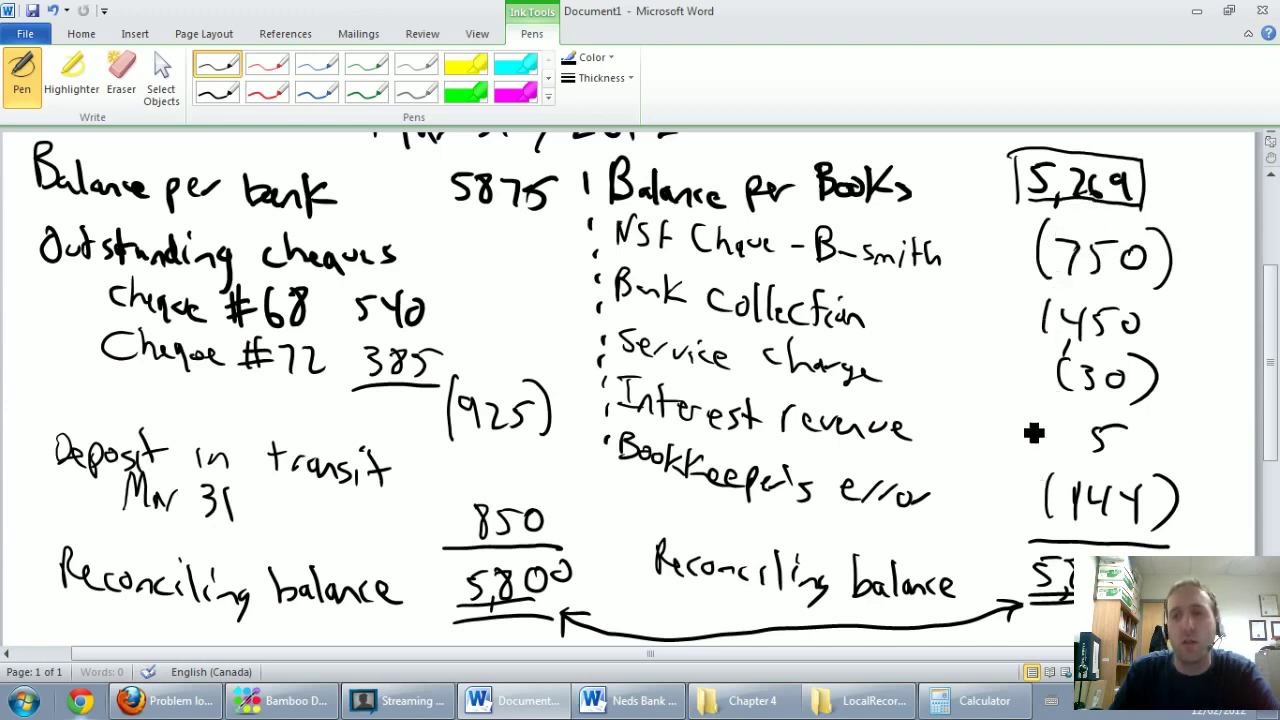
mouse_move(1008, 236)
left_mouse_down()
mouse_move(984, 262)
mouse_move(1010, 238)
left_mouse_up()
mouse_move(996, 244)
left_mouse_down()
mouse_move(1010, 316)
mouse_move(1014, 296)
left_mouse_up()
Circle the 2 beside 1450, then label the service charge 3, interest revenue 4 and (144) error a circled 5.
left_click_drag(1003, 368, 1004, 394)
mouse_move(1012, 358)
left_mouse_down()
mouse_move(998, 398)
mouse_move(1016, 360)
left_mouse_up()
mouse_move(1022, 408)
left_mouse_down()
mouse_move(1026, 436)
mouse_move(1028, 406)
left_mouse_up()
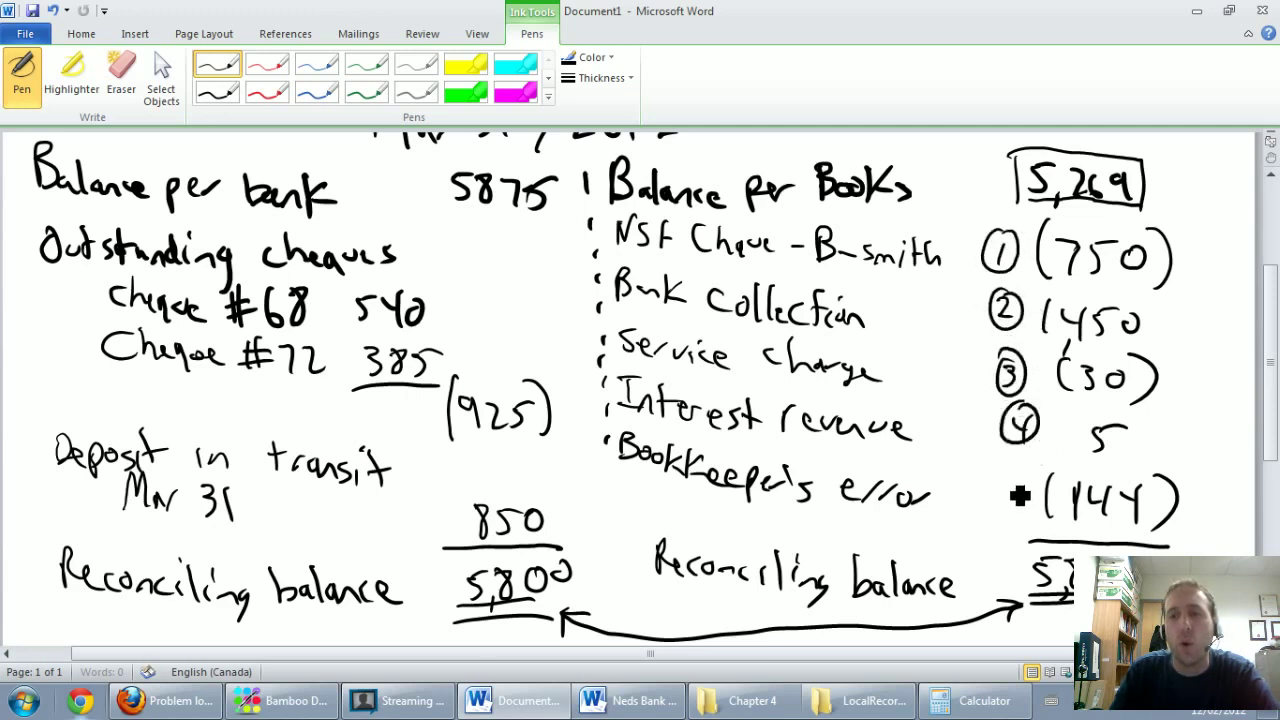
left_click_drag(1004, 482, 998, 502)
left_click_drag(1000, 483, 1014, 482)
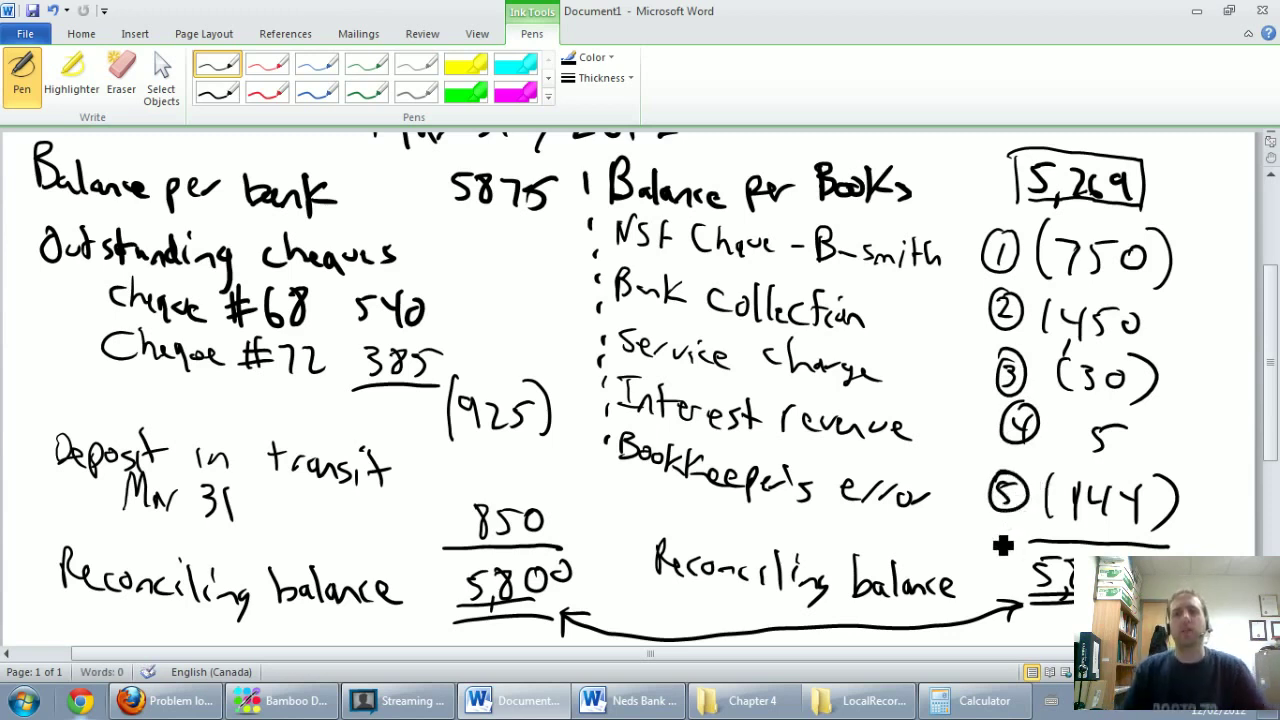